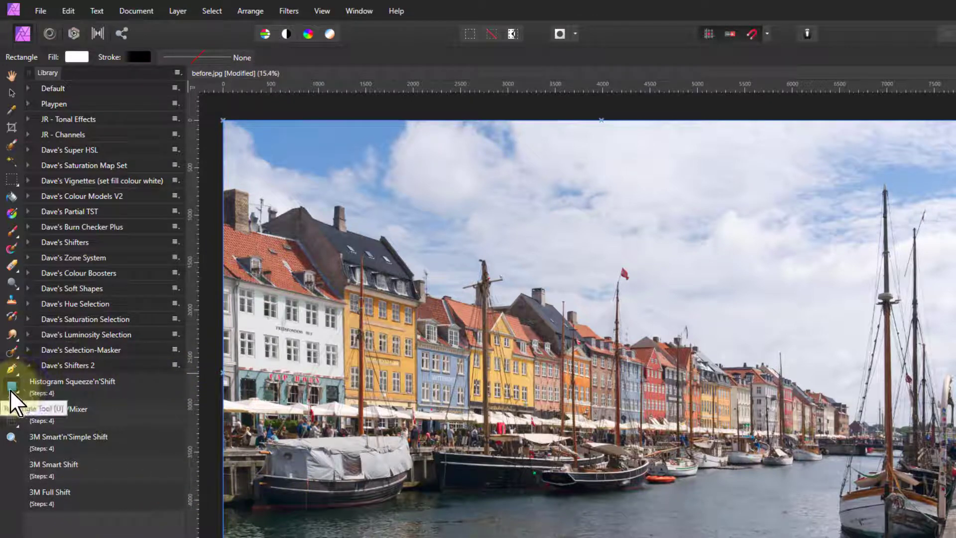
Drag a rectangle over the sky, float the Colour panel beside it, and set the fill to R36 G109 B174
{"action": "left_click_drag", "start_coordinate": [467, 226], "coordinate": [707, 419]}
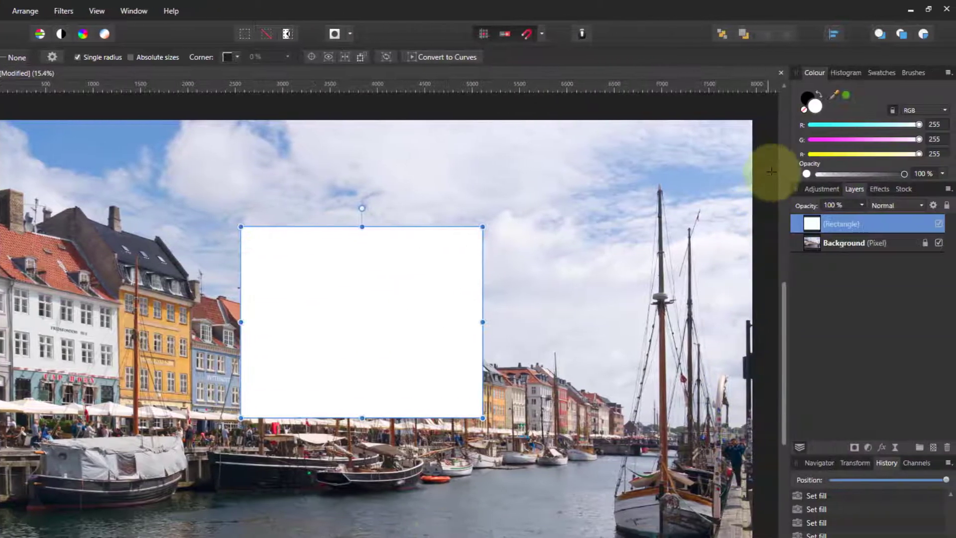
{"action": "left_click_drag", "start_coordinate": [813, 72], "coordinate": [505, 252]}
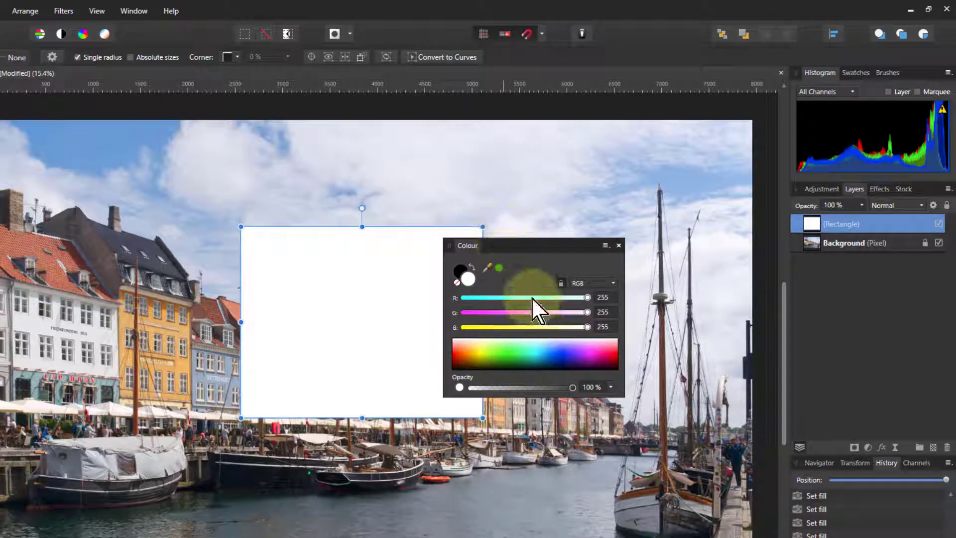
{"action": "left_click", "coordinate": [496, 300]}
{"action": "left_click", "coordinate": [524, 313]}
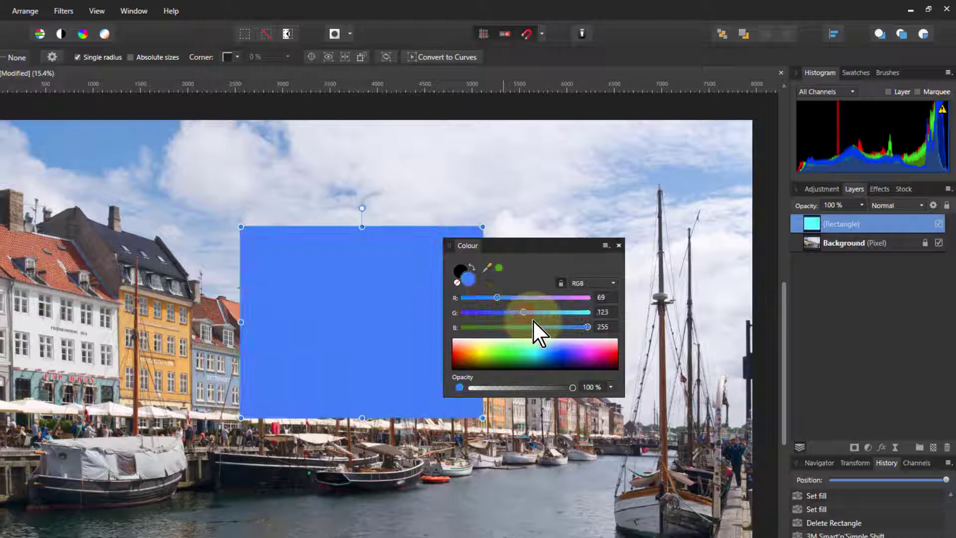
{"action": "left_click", "coordinate": [552, 328]}
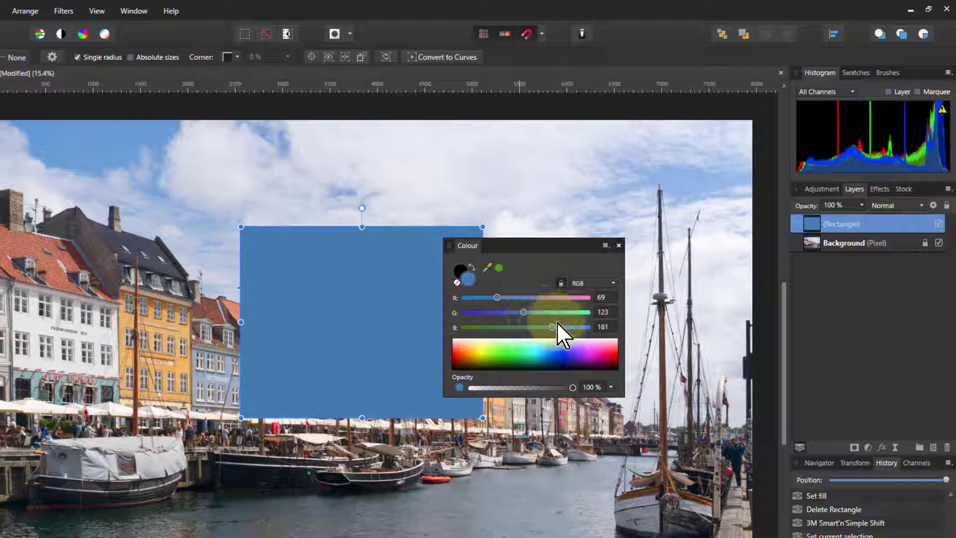
{"action": "left_click_drag", "start_coordinate": [552, 328], "coordinate": [580, 328]}
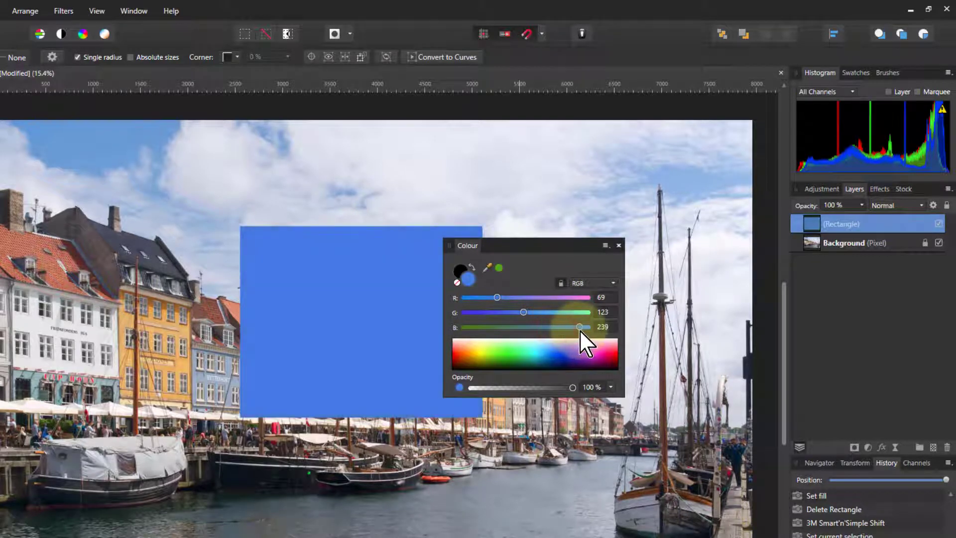
{"action": "mouse_move", "coordinate": [527, 313]}
{"action": "left_mouse_down"}
{"action": "mouse_move", "coordinate": [557, 314]}
{"action": "mouse_move", "coordinate": [530, 313]}
{"action": "left_mouse_up"}
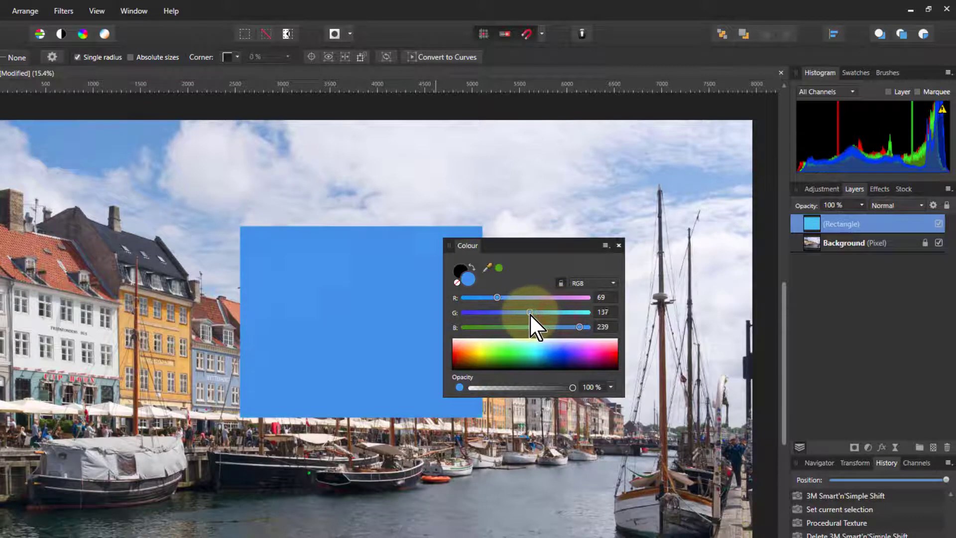
{"action": "left_click_drag", "start_coordinate": [583, 328], "coordinate": [554, 329]}
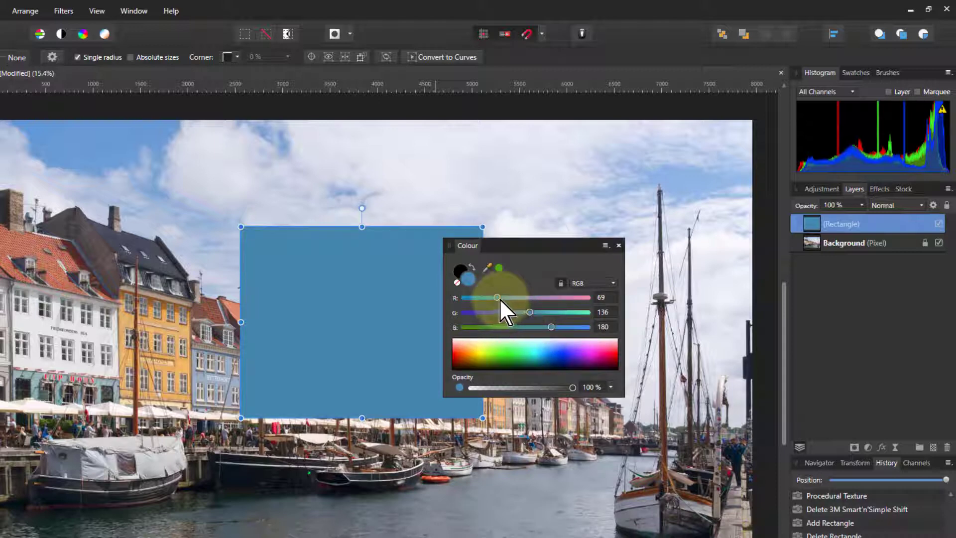
{"action": "left_click_drag", "start_coordinate": [500, 298], "coordinate": [517, 312]}
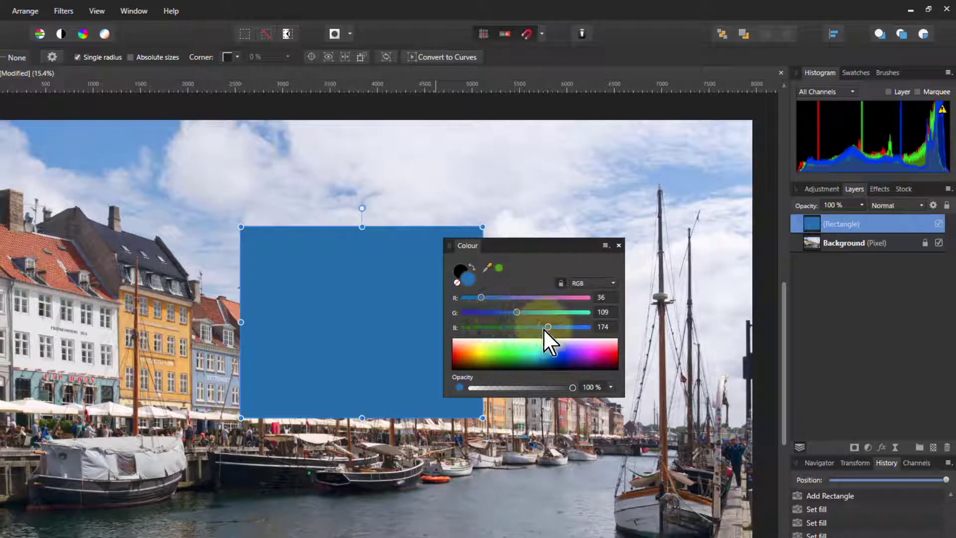
Retune the RGB sliders to R63 G109 B148, then dock the Colour panel back top-right
{"action": "left_click_drag", "start_coordinate": [550, 329], "coordinate": [573, 327]}
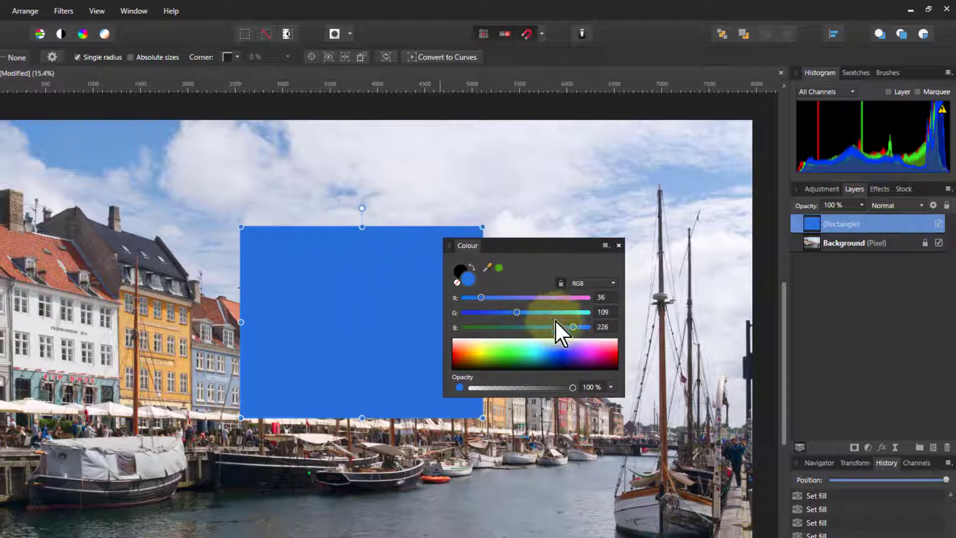
{"action": "left_click_drag", "start_coordinate": [573, 328], "coordinate": [532, 329]}
{"action": "left_click_drag", "start_coordinate": [483, 298], "coordinate": [504, 308]}
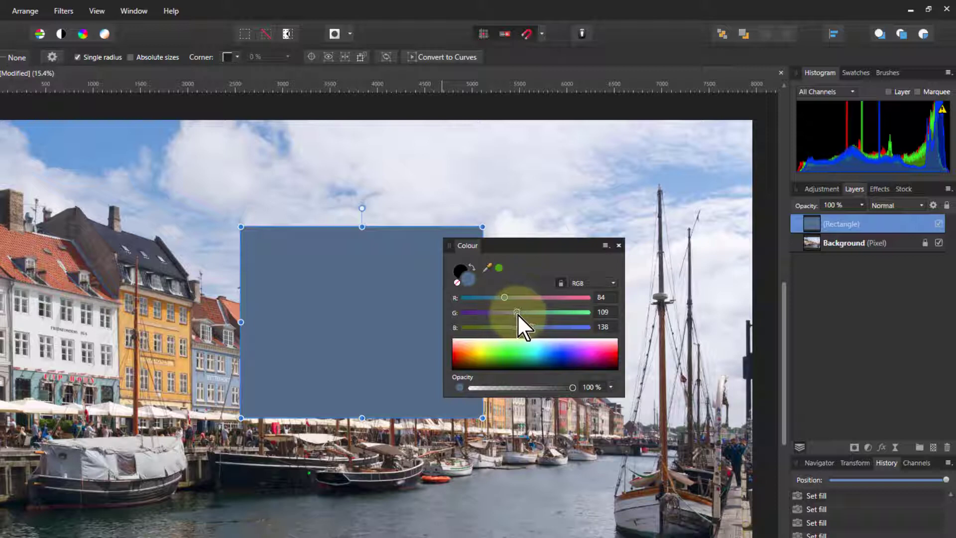
{"action": "left_click_drag", "start_coordinate": [532, 328], "coordinate": [536, 328]}
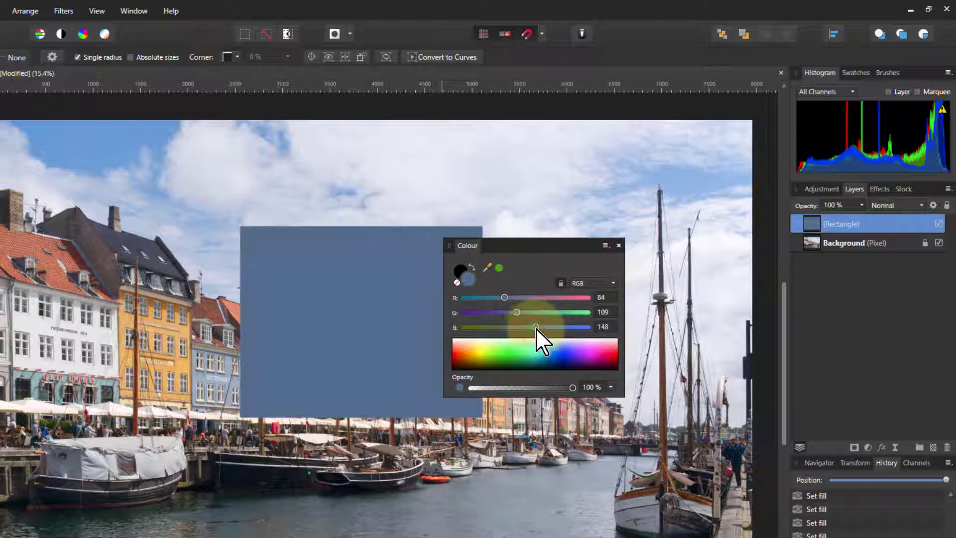
{"action": "left_click_drag", "start_coordinate": [504, 298], "coordinate": [497, 298]}
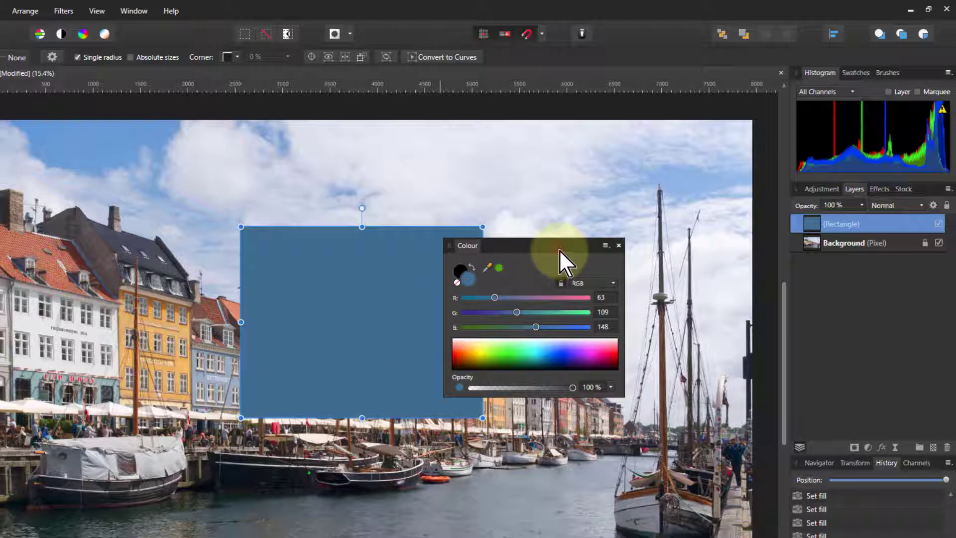
{"action": "left_click_drag", "start_coordinate": [471, 246], "coordinate": [847, 68]}
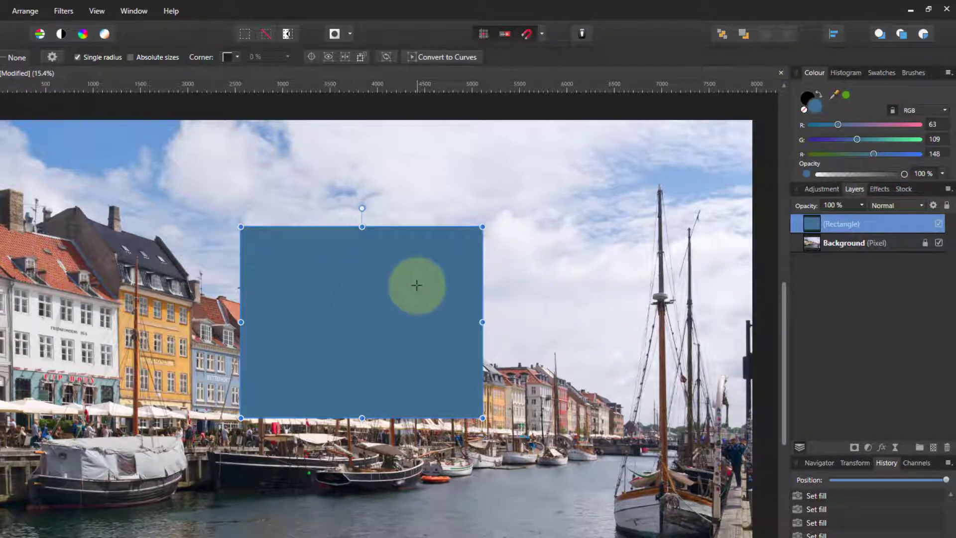
Delete the rectangle, add the 3M Smart'n'Simple Shift macro from the Library, and open its Live Procedural Texture settings
{"action": "key", "text": "Delete"}
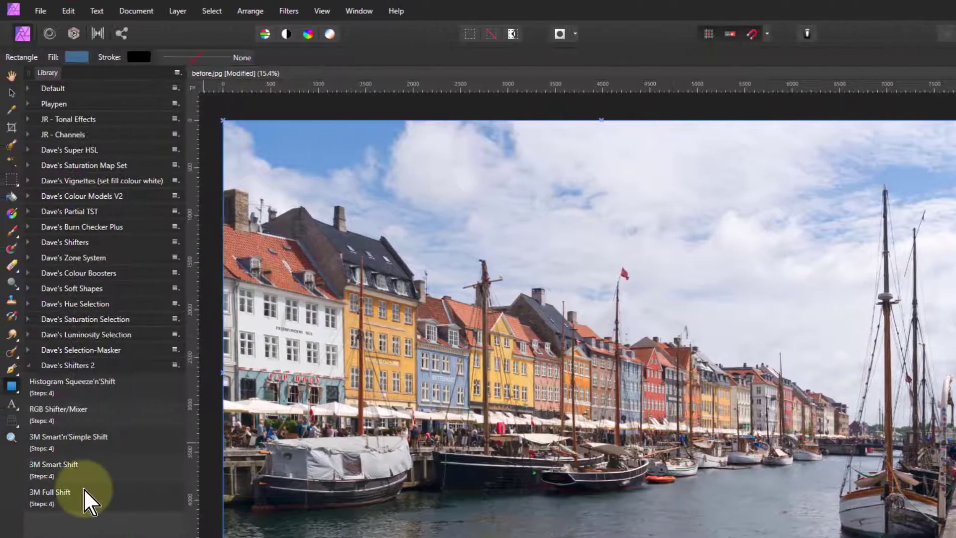
{"action": "left_click", "coordinate": [114, 441]}
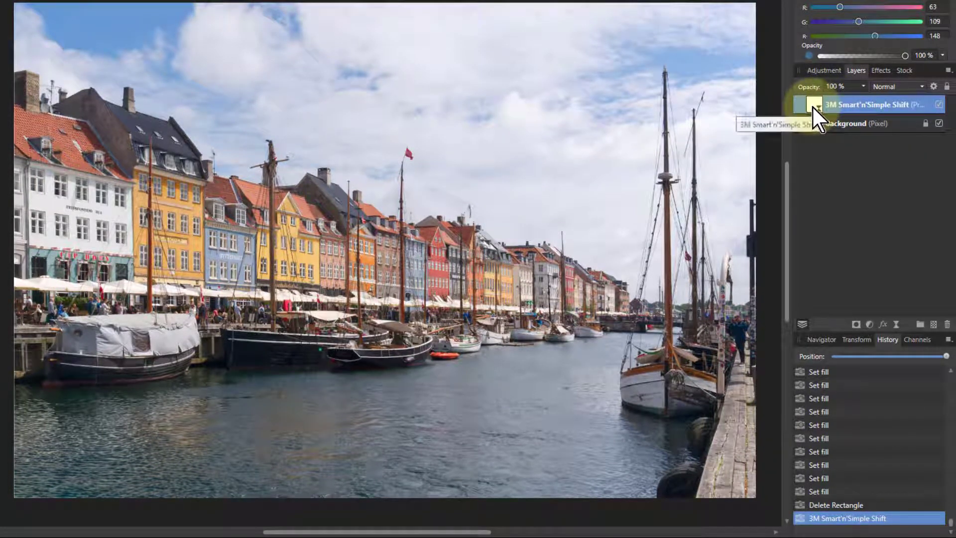
{"action": "double_click", "coordinate": [813, 106]}
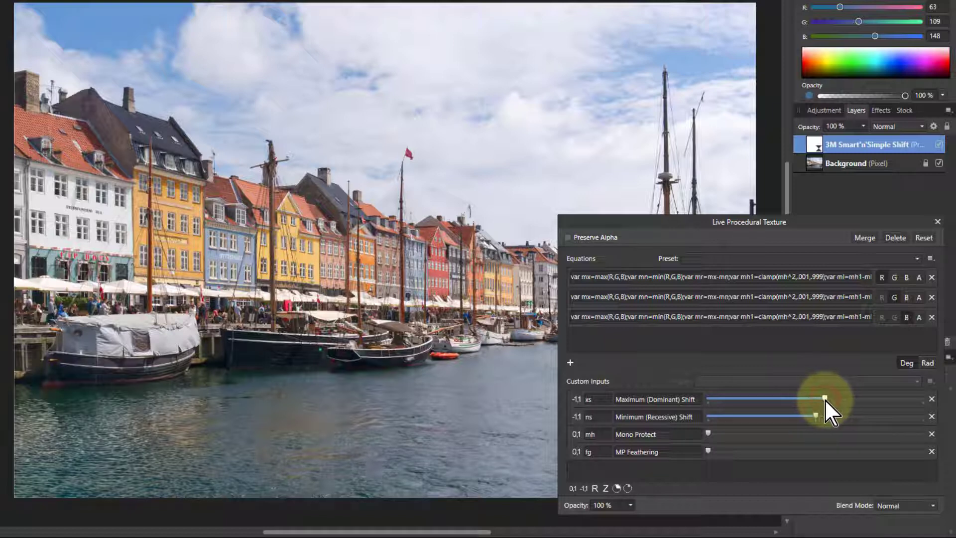
Sweep Maximum (Dominant) Shift up and down, ending at its minimum for a black-and-white photo
{"action": "left_click_drag", "start_coordinate": [826, 400], "coordinate": [857, 399]}
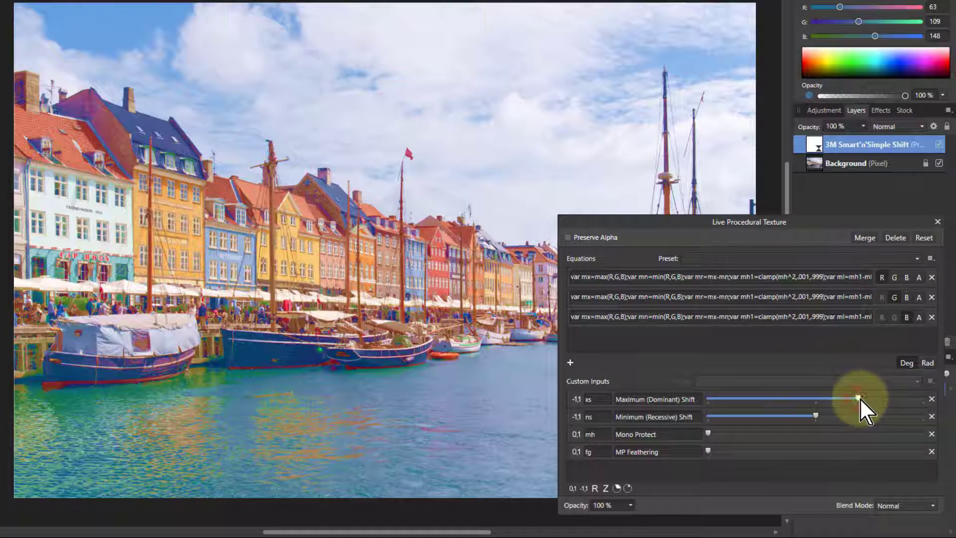
{"action": "left_click_drag", "start_coordinate": [860, 398], "coordinate": [926, 402]}
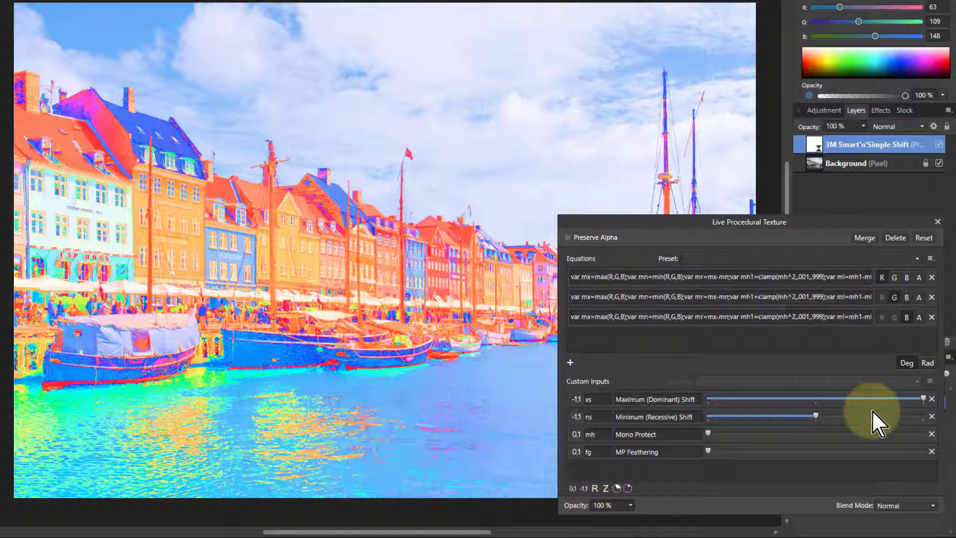
{"action": "left_click_drag", "start_coordinate": [924, 399], "coordinate": [809, 399]}
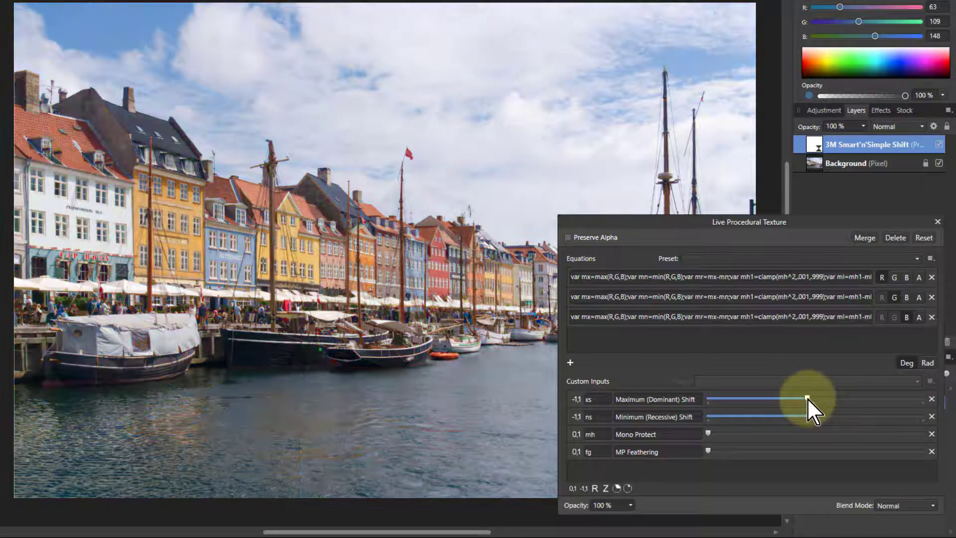
{"action": "left_click_drag", "start_coordinate": [795, 398], "coordinate": [706, 403]}
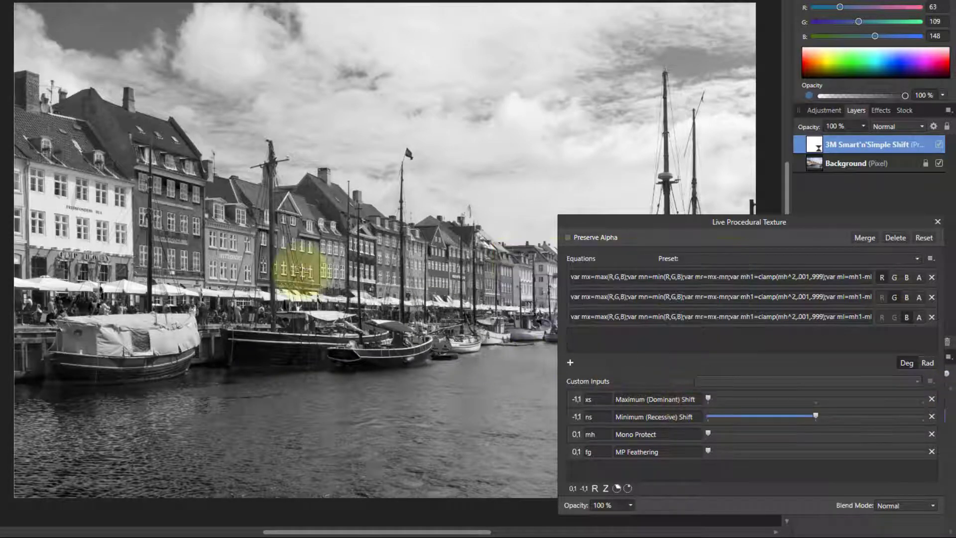
Return Maximum (Dominant) Shift to mid, then drop Minimum (Recessive) Shift for deep blue false colours
{"action": "left_click_drag", "start_coordinate": [709, 399], "coordinate": [867, 416]}
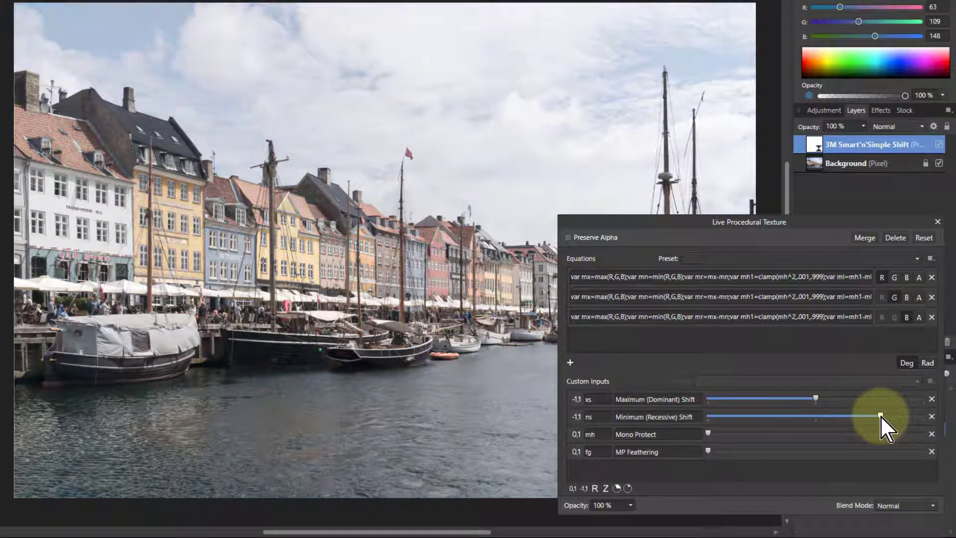
{"action": "left_click_drag", "start_coordinate": [881, 416], "coordinate": [904, 418]}
{"action": "left_click_drag", "start_coordinate": [836, 420], "coordinate": [763, 420]}
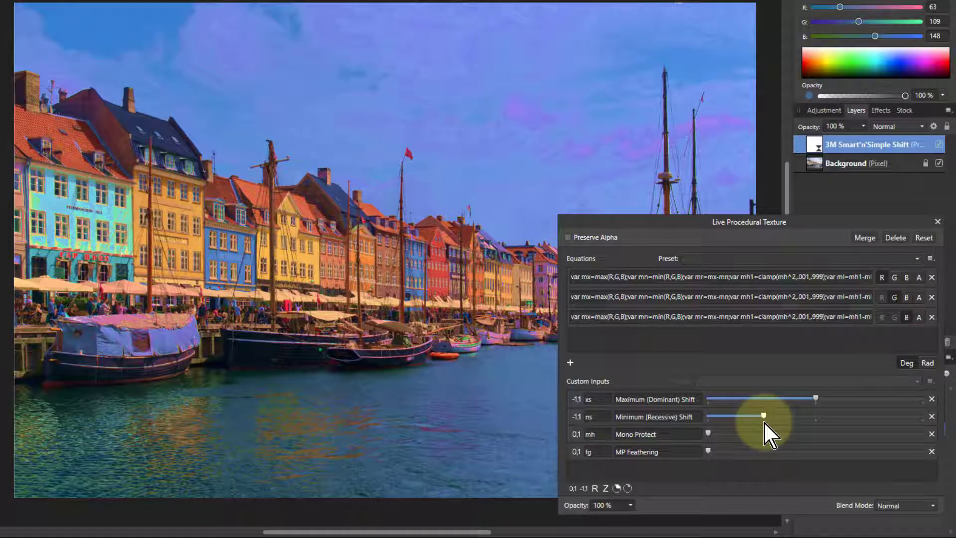
{"action": "left_click_drag", "start_coordinate": [764, 420], "coordinate": [733, 422]}
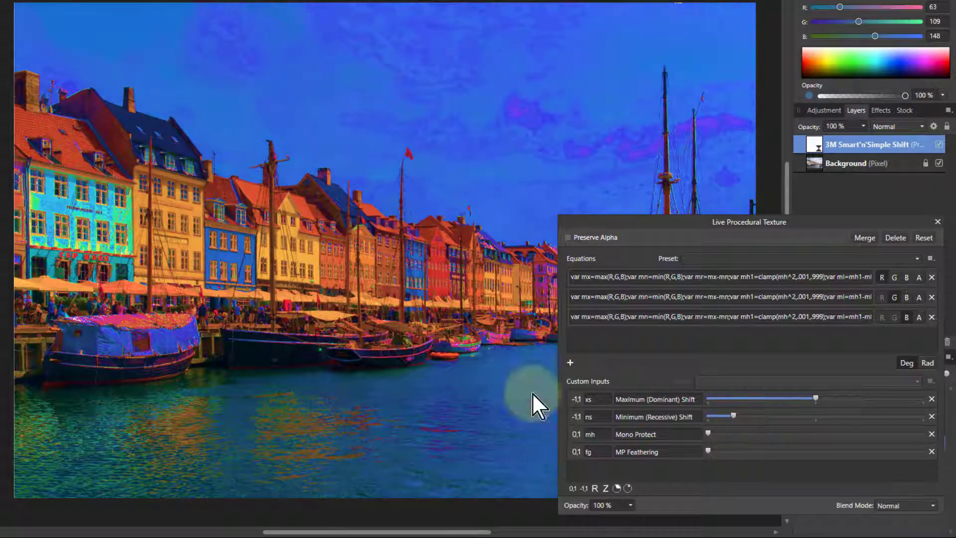
Zoom in on the GALIONEN building and raise Minimum (Recessive) Shift to match the Maximum
{"action": "scroll", "coordinate": [129, 245], "scroll_direction": "up", "scroll_amount": 4}
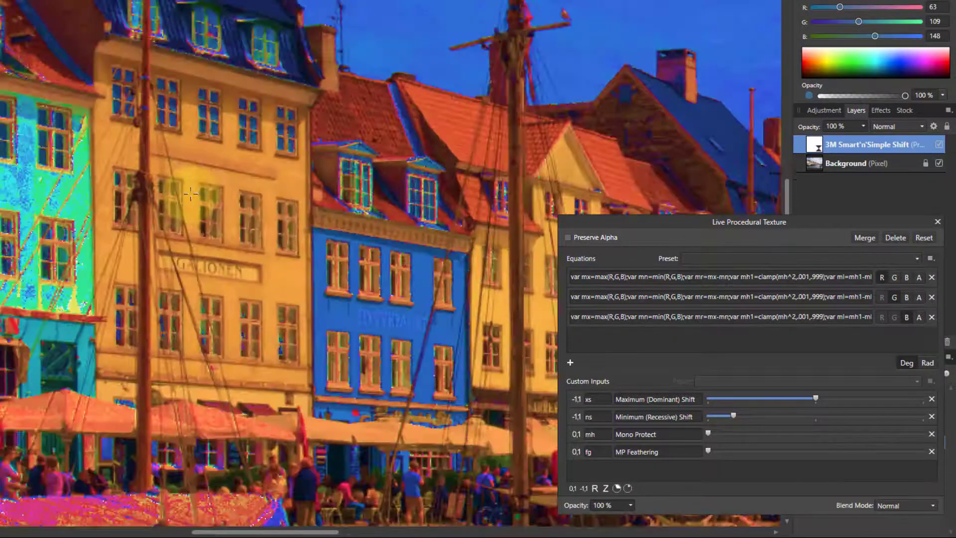
{"action": "scroll", "coordinate": [50, 305], "scroll_direction": "up", "scroll_amount": 3}
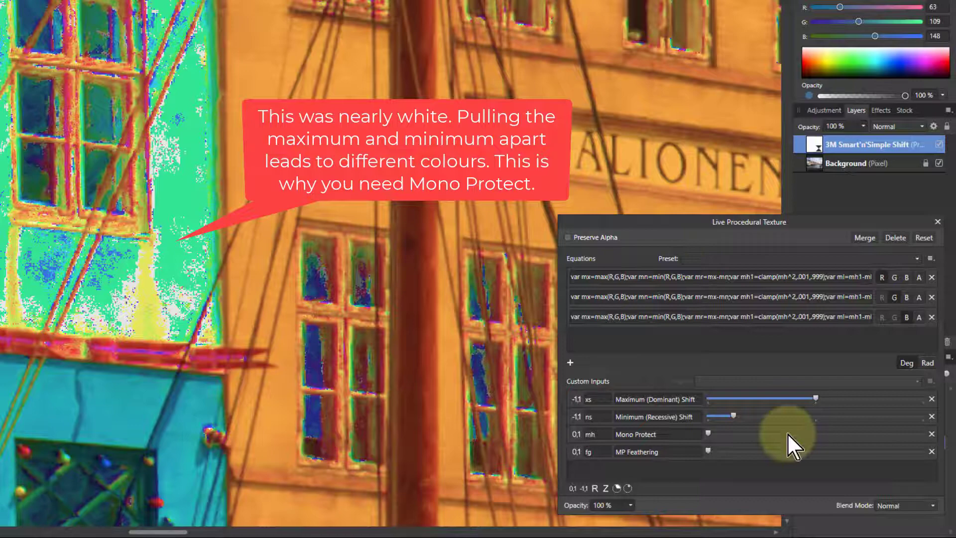
{"action": "left_click_drag", "start_coordinate": [732, 416], "coordinate": [817, 418]}
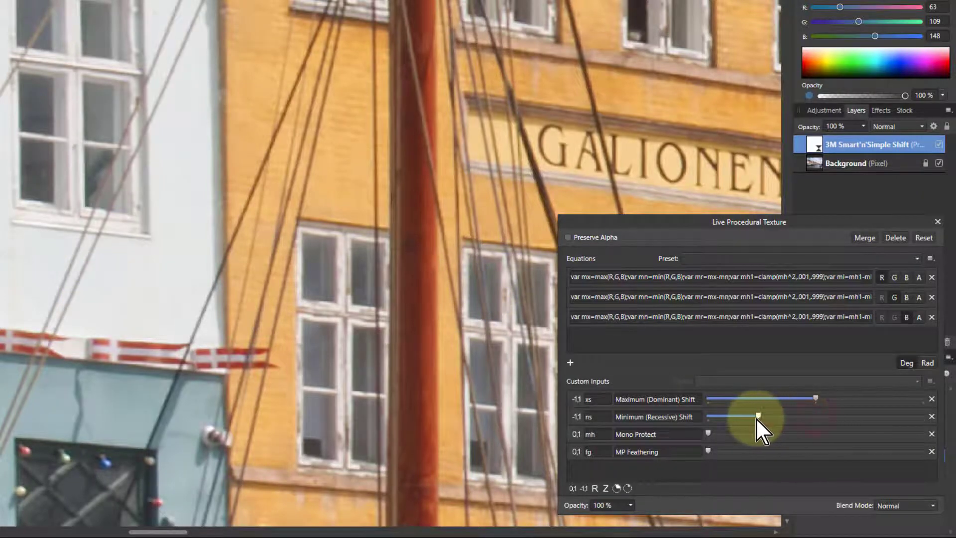
Lower Minimum (Recessive) Shift, then raise Mono Protect and push MP Feathering near maximum
{"action": "left_click_drag", "start_coordinate": [757, 418], "coordinate": [744, 417]}
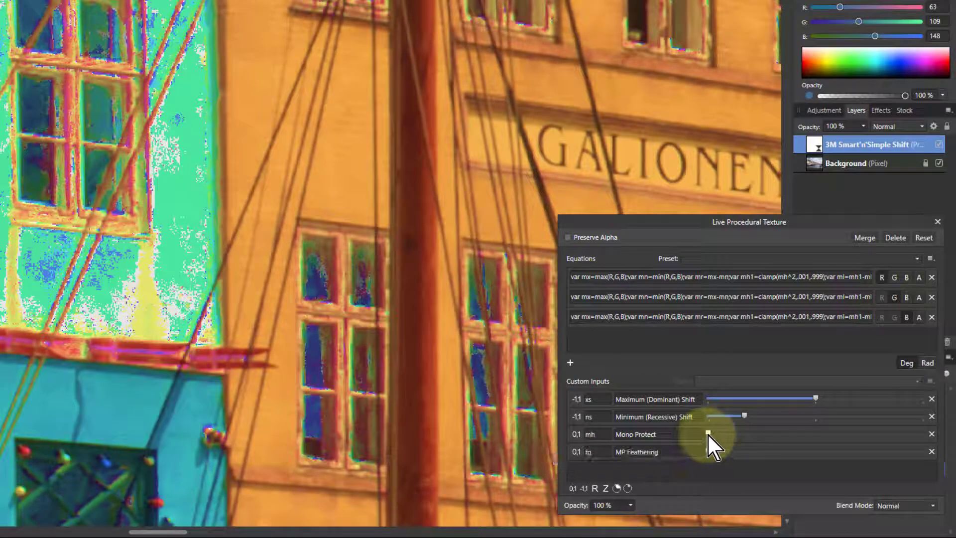
{"action": "left_click_drag", "start_coordinate": [709, 434], "coordinate": [762, 434]}
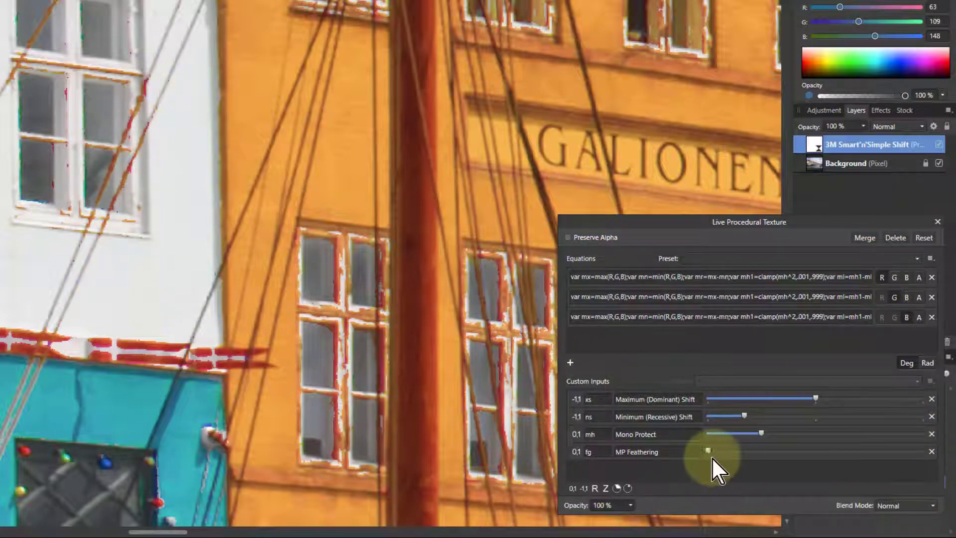
{"action": "left_click_drag", "start_coordinate": [726, 452], "coordinate": [904, 453]}
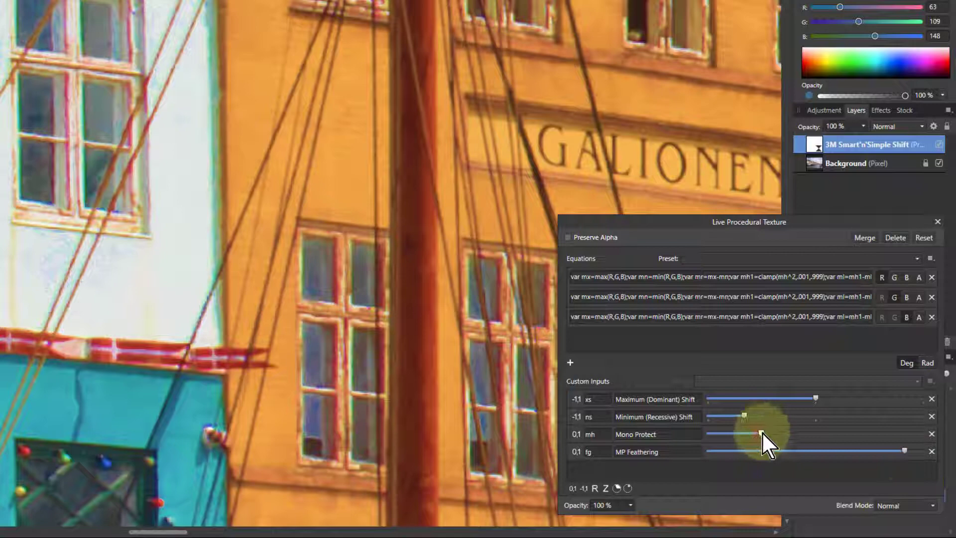
{"action": "left_click_drag", "start_coordinate": [745, 432], "coordinate": [784, 434]}
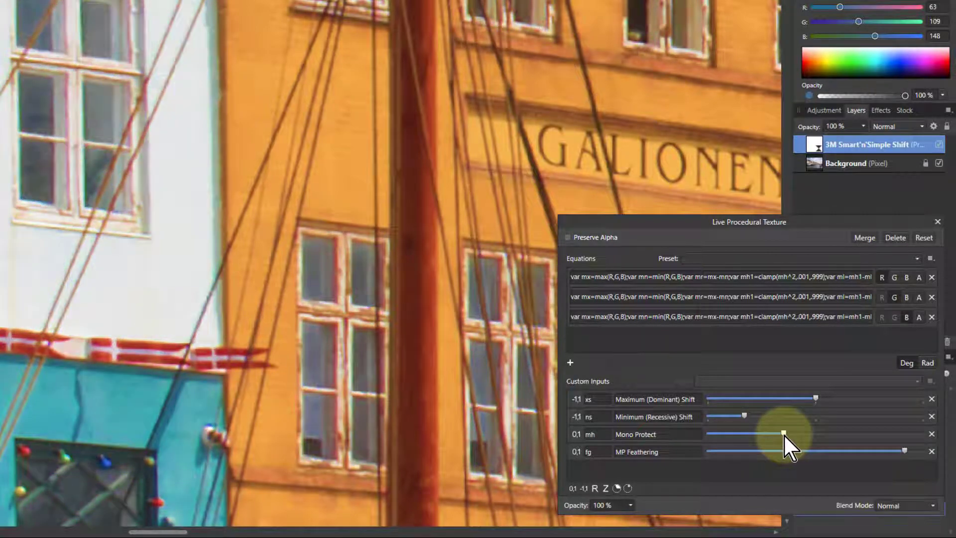
Fit the photo in view, experiment with Minimum (Recessive) Shift, and raise Maximum (Dominant) Shift for saturation
{"action": "key", "text": "ctrl+0"}
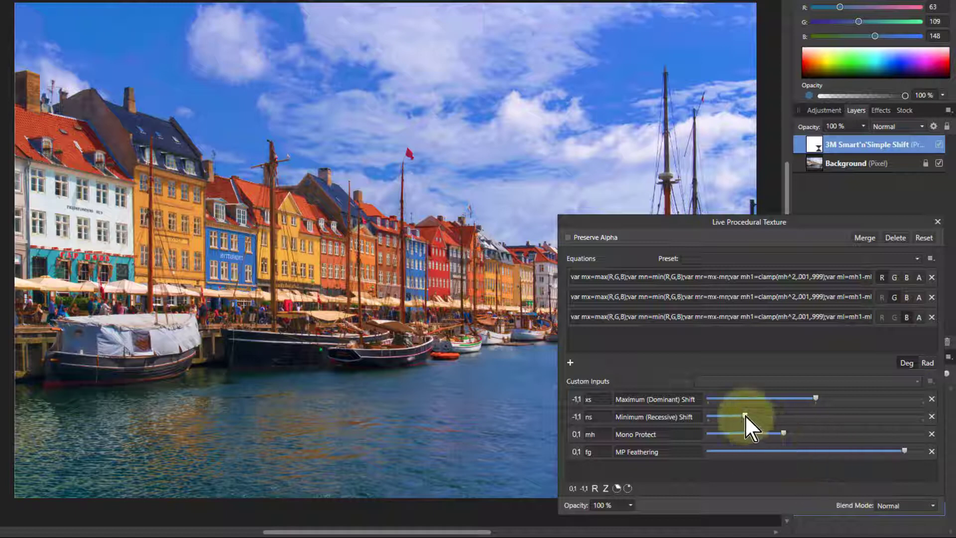
{"action": "left_click_drag", "start_coordinate": [759, 416], "coordinate": [793, 418]}
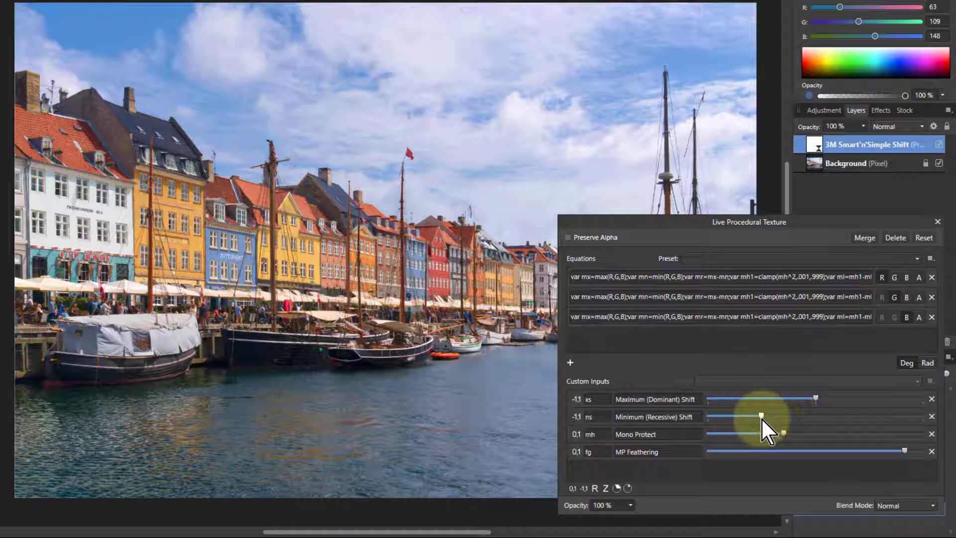
{"action": "left_click_drag", "start_coordinate": [757, 418], "coordinate": [756, 417]}
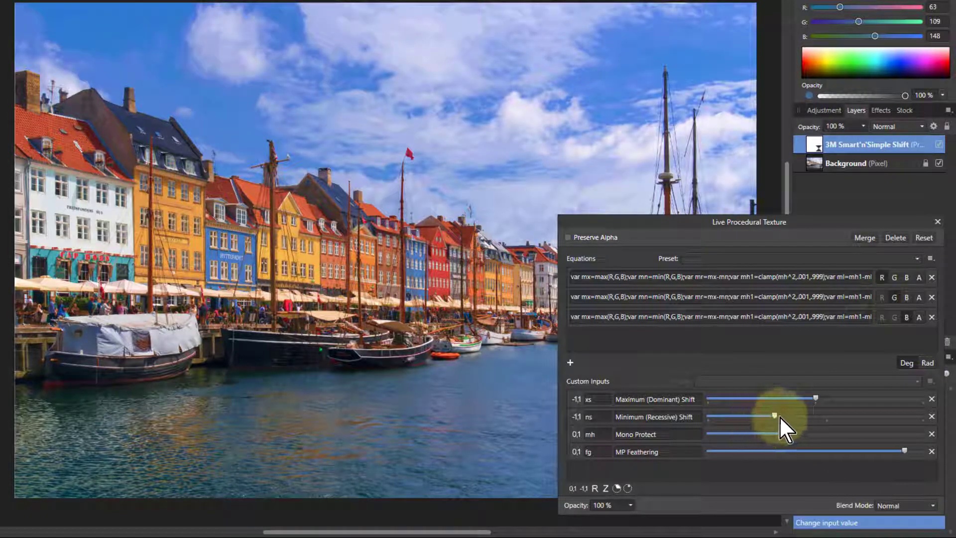
{"action": "left_click_drag", "start_coordinate": [844, 417], "coordinate": [867, 417]}
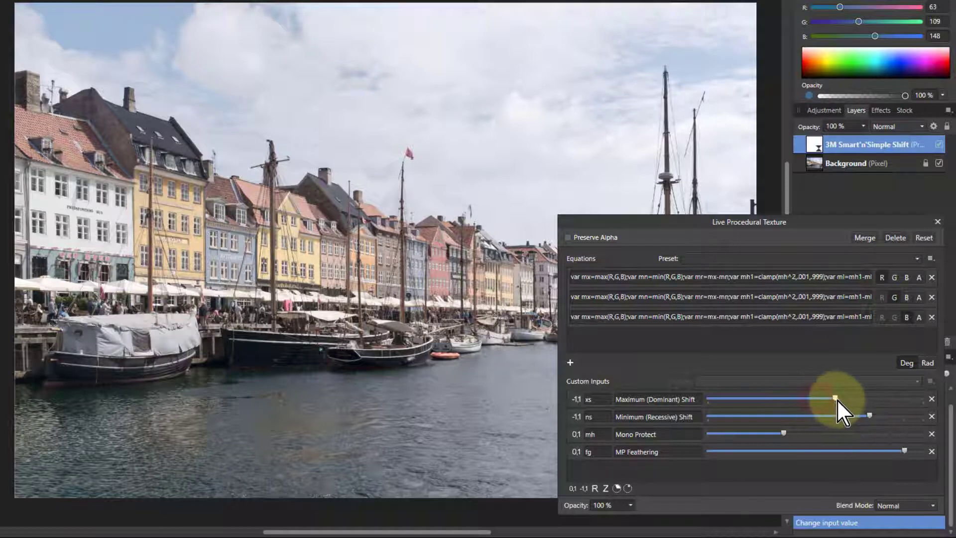
{"action": "left_click_drag", "start_coordinate": [837, 400], "coordinate": [861, 400]}
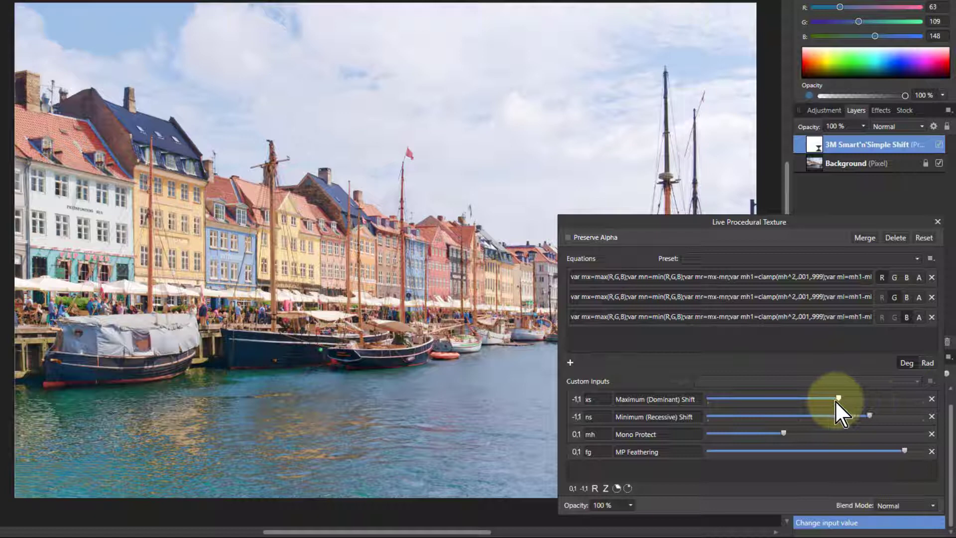
{"action": "left_click_drag", "start_coordinate": [840, 400], "coordinate": [863, 400]}
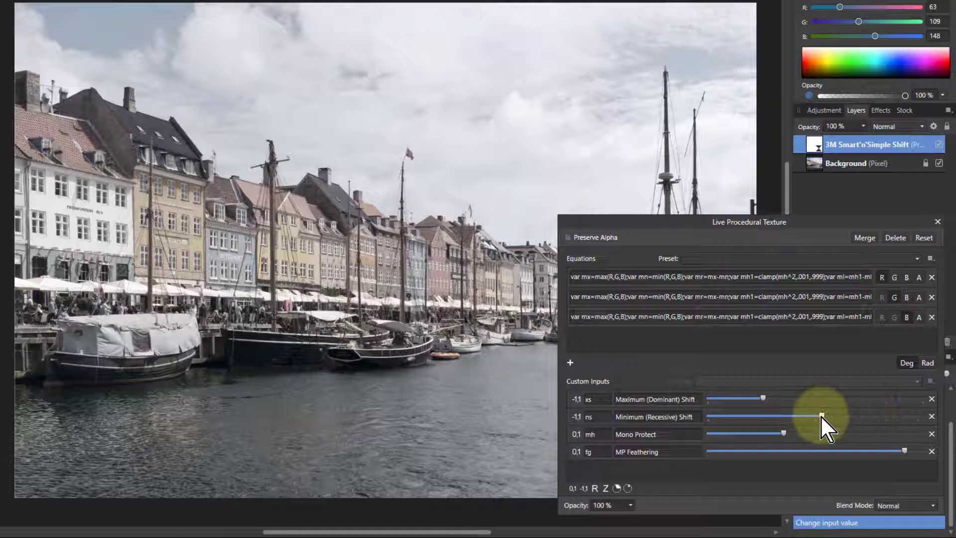
Lower Minimum Shift for contrast, compare Mono Protect at zero versus restored, and ease Maximum Shift down
{"action": "left_click_drag", "start_coordinate": [772, 416], "coordinate": [735, 417]}
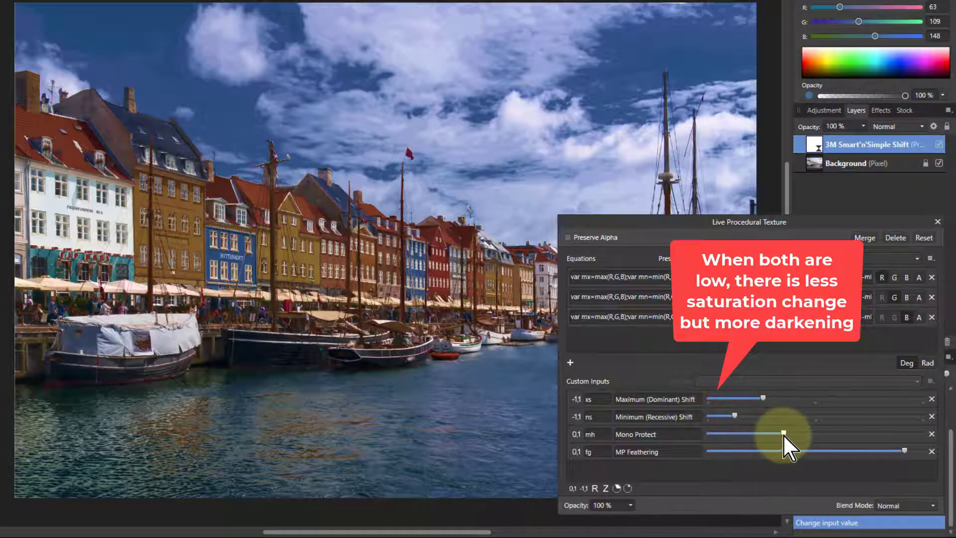
{"action": "left_click_drag", "start_coordinate": [784, 434], "coordinate": [708, 433]}
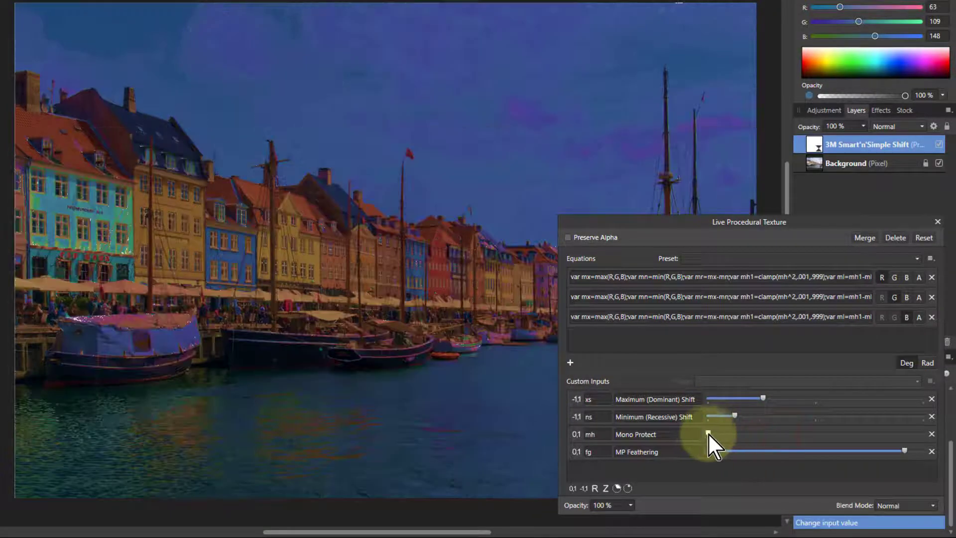
{"action": "left_click_drag", "start_coordinate": [709, 434], "coordinate": [797, 434]}
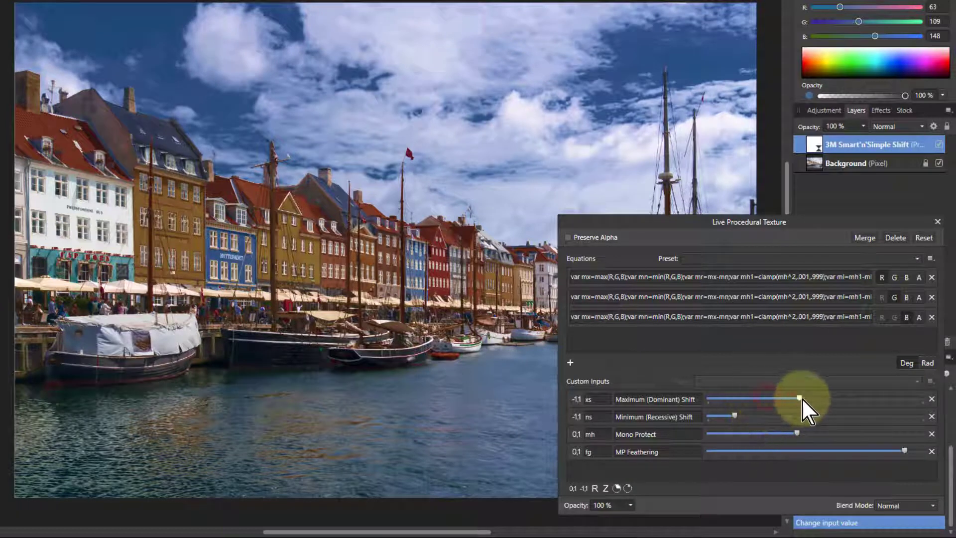
{"action": "left_click_drag", "start_coordinate": [802, 398], "coordinate": [779, 400]}
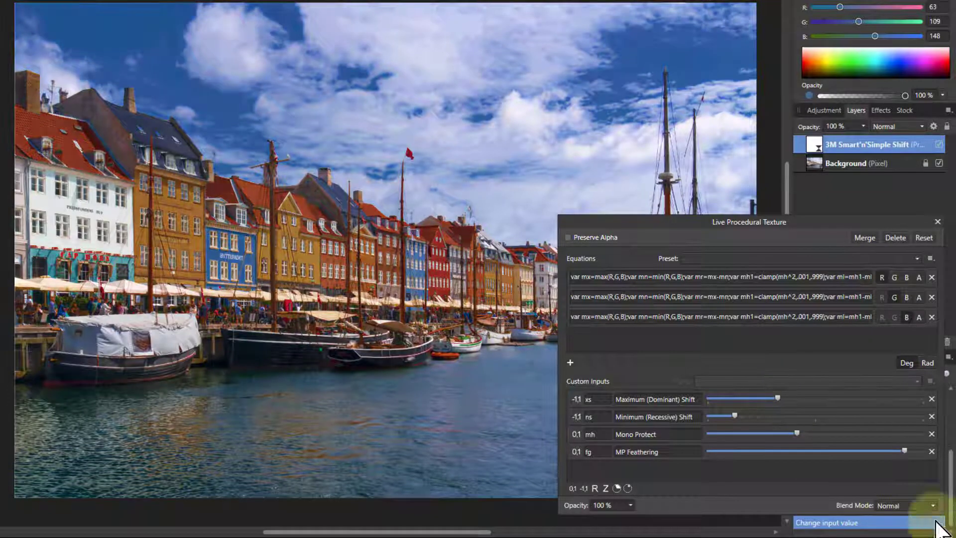
Delete the Smart'n'Simple Shift layer, add the 3M Smart Shift macro, and open its texture settings
{"action": "left_click", "coordinate": [891, 237]}
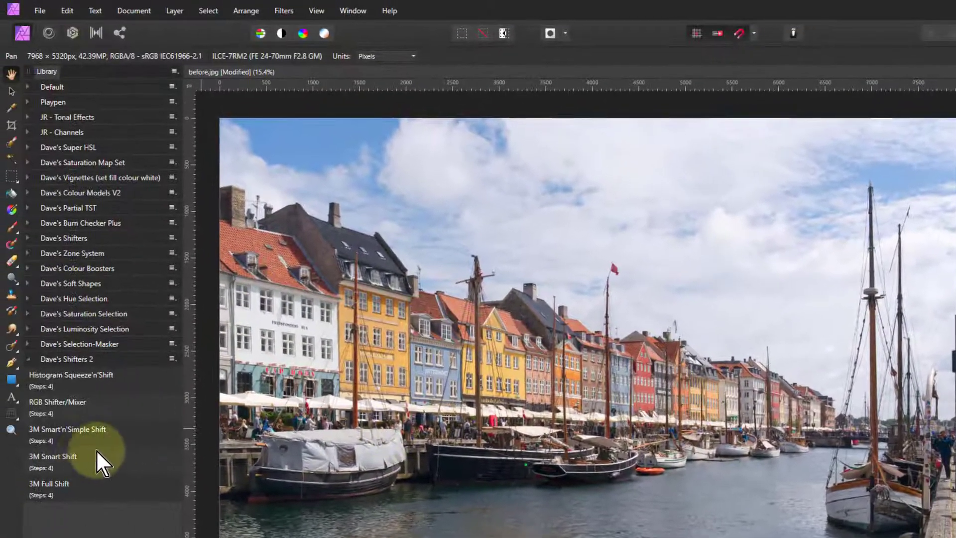
{"action": "left_click", "coordinate": [63, 459]}
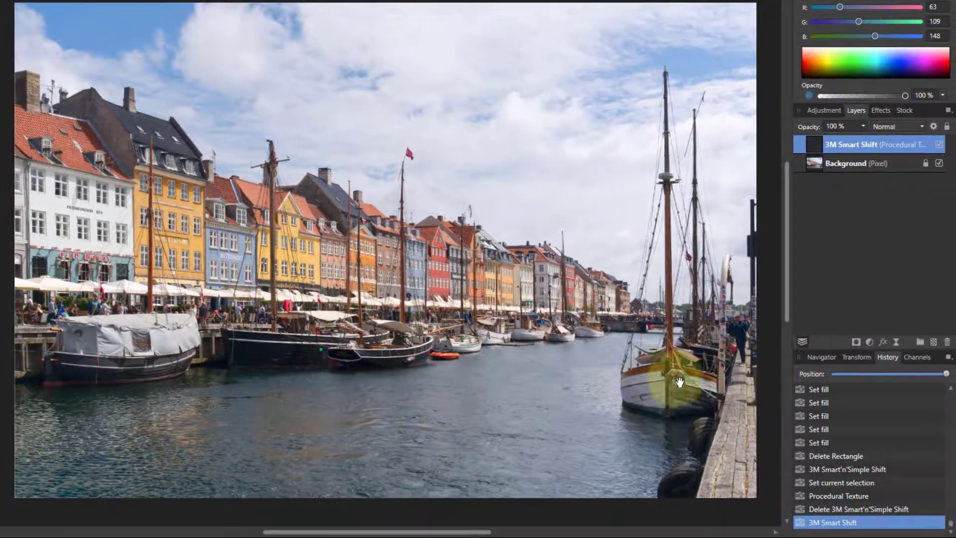
{"action": "left_click", "coordinate": [817, 143]}
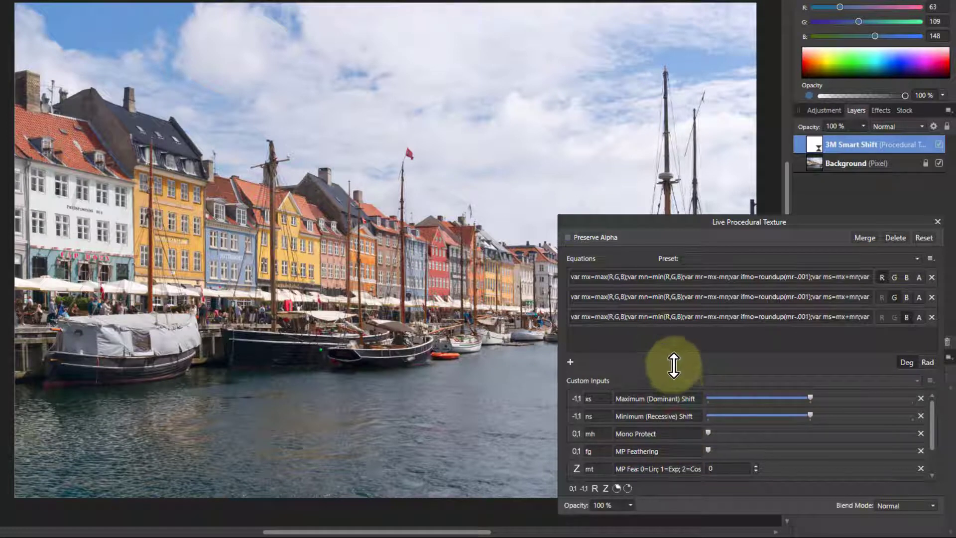
Enlarge the inputs list, adjust dominant and recessive shifts, then raise Mono Protect and MP Feathering
{"action": "left_click_drag", "start_coordinate": [674, 367], "coordinate": [670, 264]}
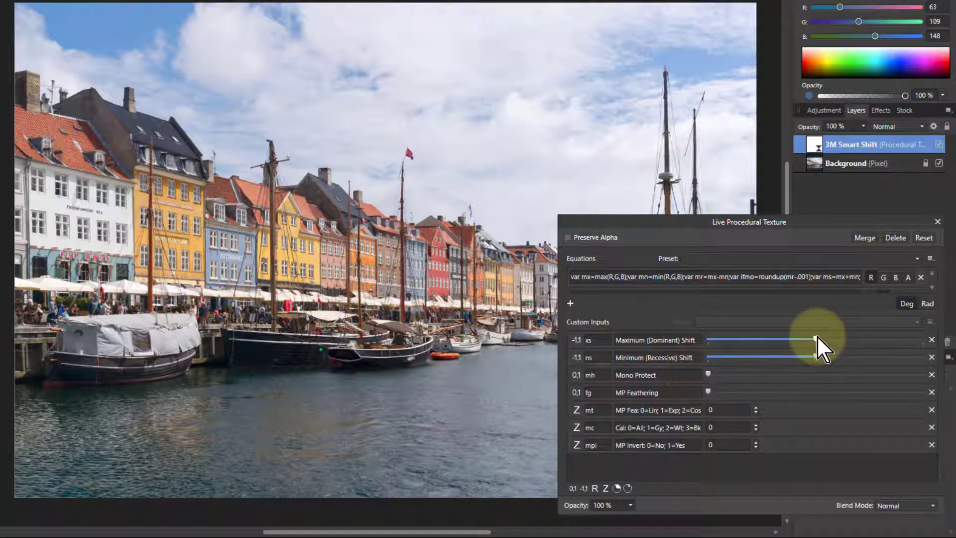
{"action": "left_click_drag", "start_coordinate": [817, 338], "coordinate": [786, 341]}
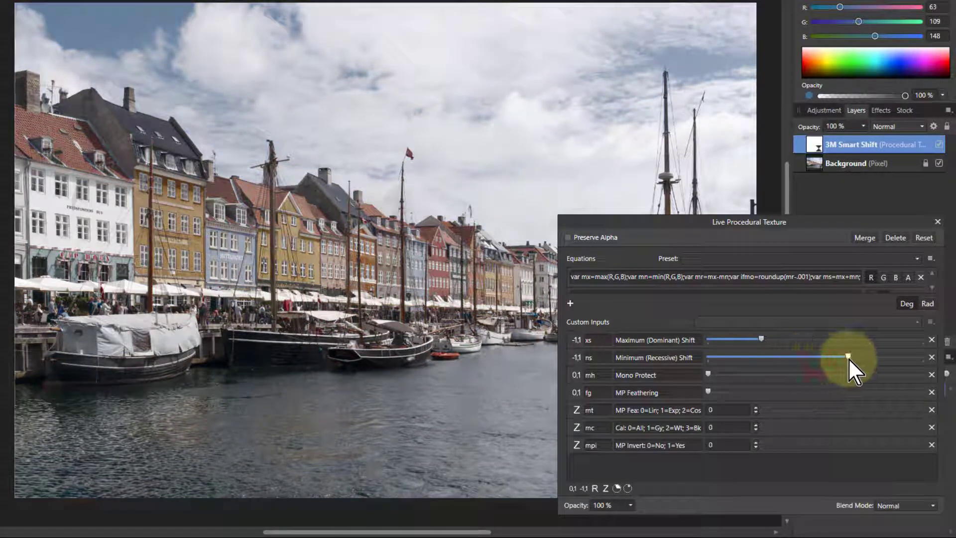
{"action": "left_click_drag", "start_coordinate": [848, 358], "coordinate": [763, 364]}
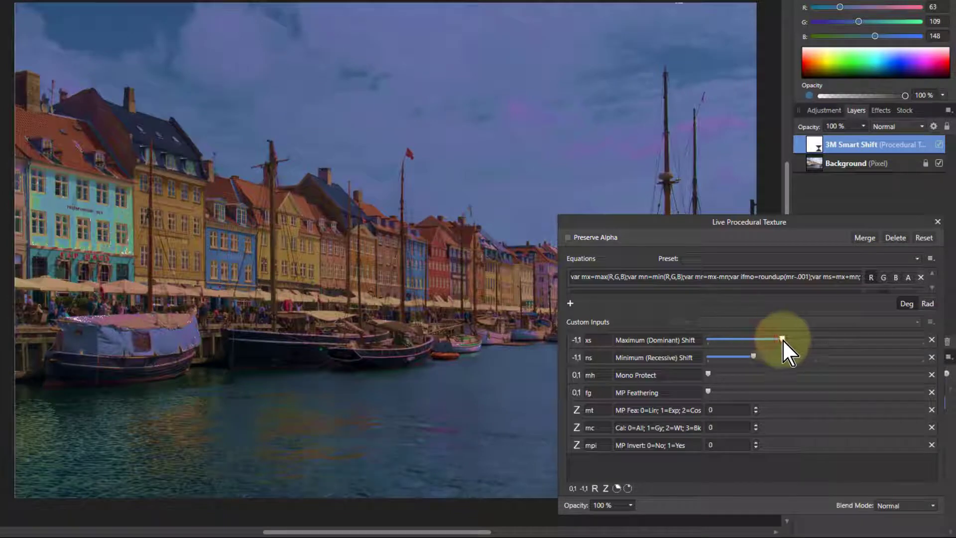
{"action": "left_click_drag", "start_coordinate": [782, 339], "coordinate": [840, 338]}
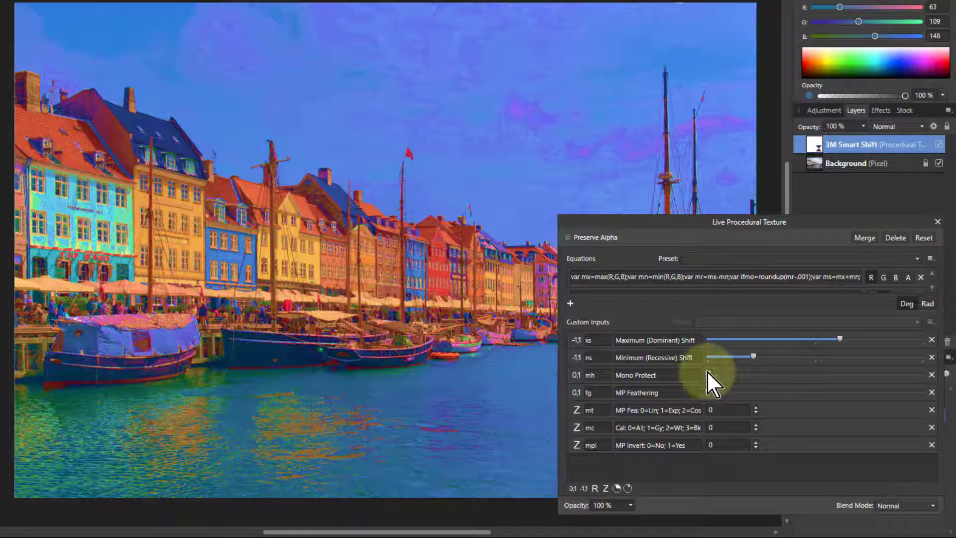
{"action": "left_click_drag", "start_coordinate": [707, 373], "coordinate": [781, 388]}
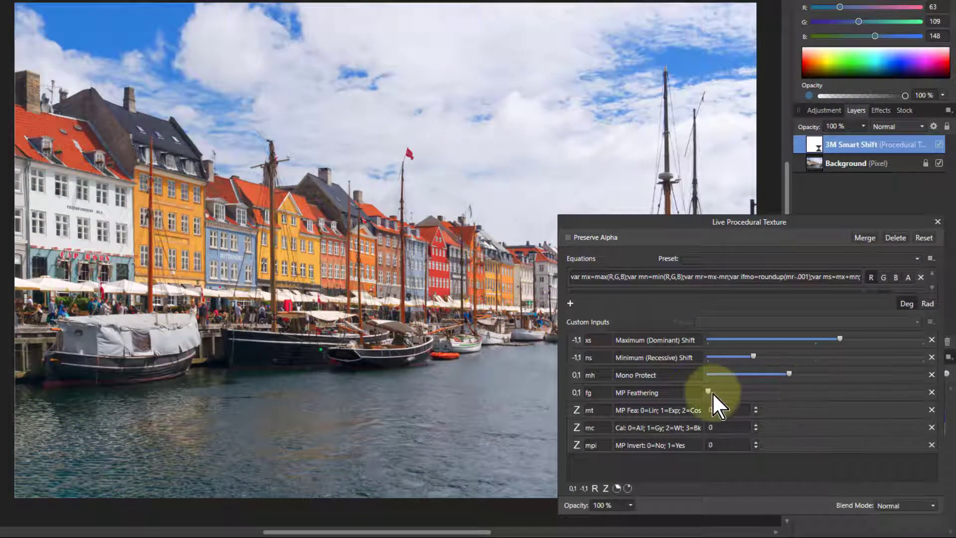
{"action": "left_click_drag", "start_coordinate": [839, 395], "coordinate": [869, 397]}
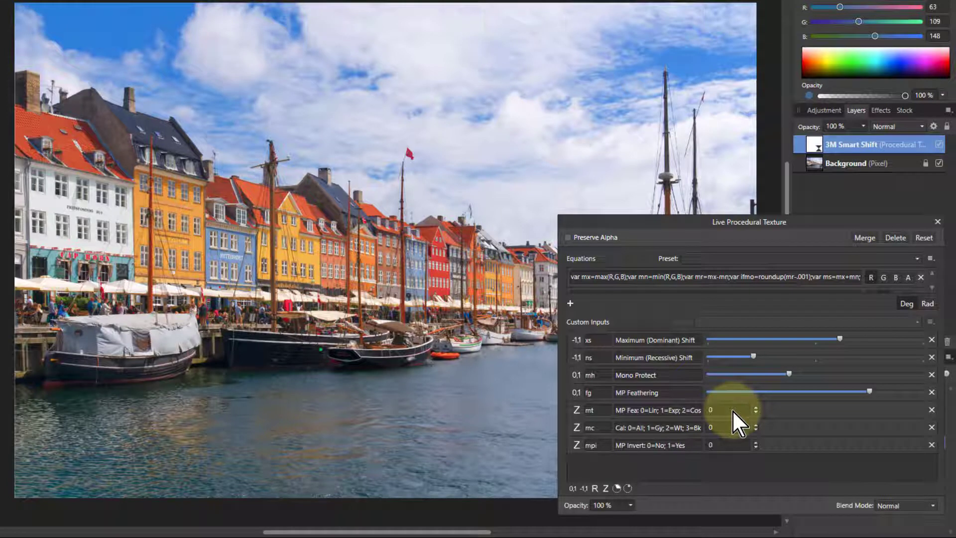
Adjust Smart Shift's MP Feathering, Calibration and MP Invert values, raise Mono Protect, and set opacity to 85%
{"action": "scroll", "coordinate": [732, 412], "scroll_direction": "up", "scroll_amount": 1}
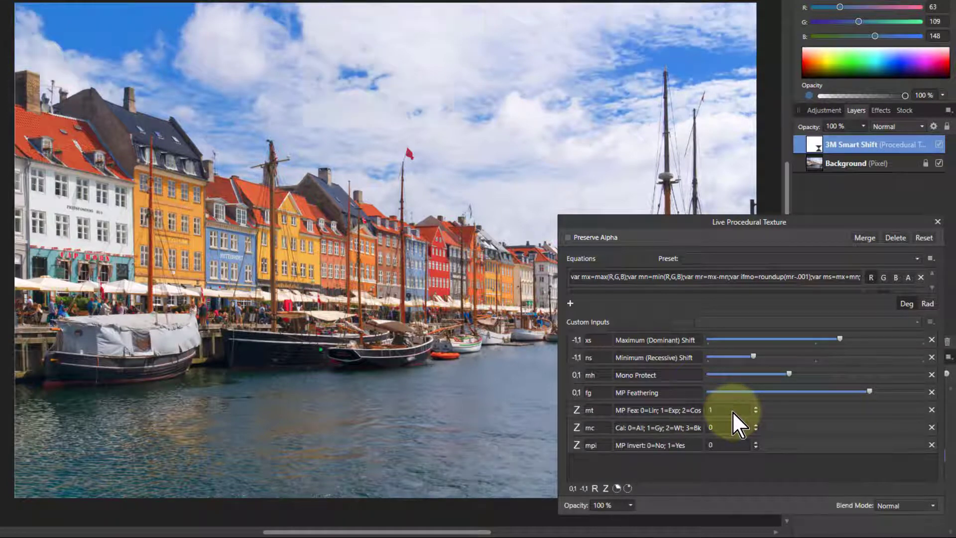
{"action": "scroll", "coordinate": [733, 411], "scroll_direction": "down", "scroll_amount": 1}
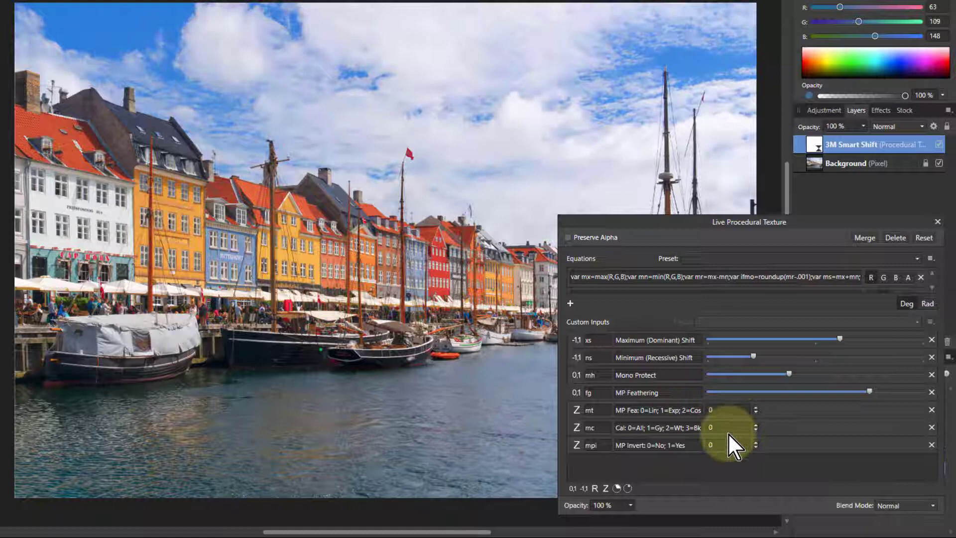
{"action": "scroll", "coordinate": [731, 426], "scroll_direction": "up", "scroll_amount": 1}
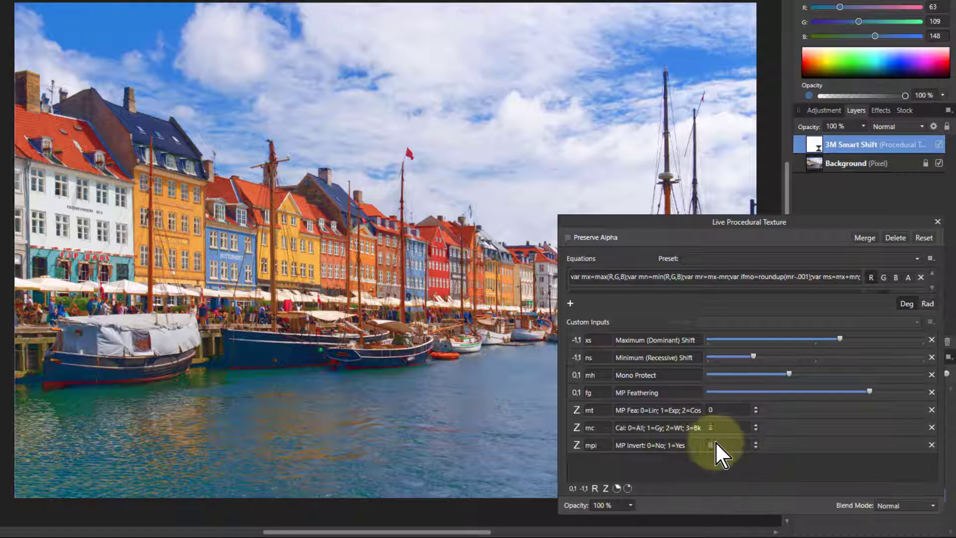
{"action": "scroll", "coordinate": [726, 443], "scroll_direction": "up", "scroll_amount": 1}
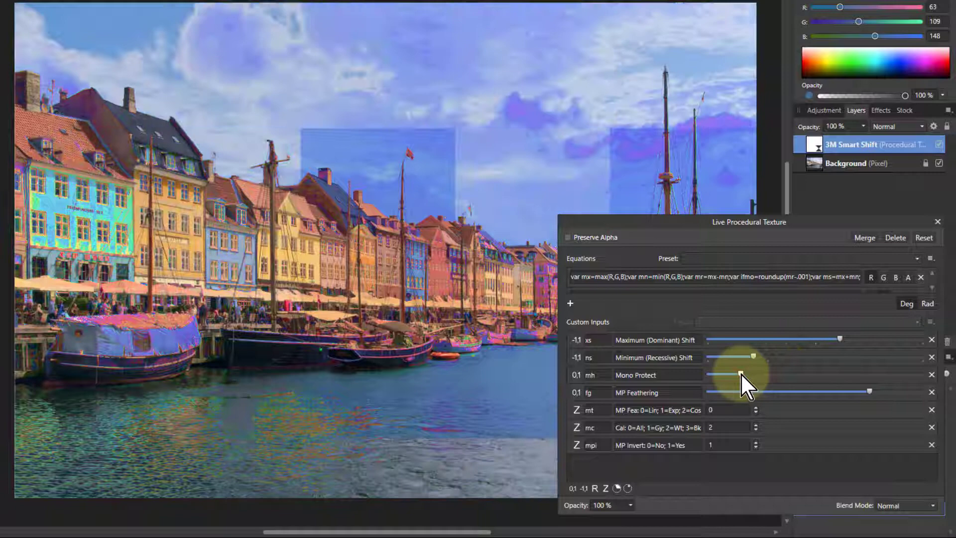
{"action": "left_click_drag", "start_coordinate": [740, 373], "coordinate": [810, 374]}
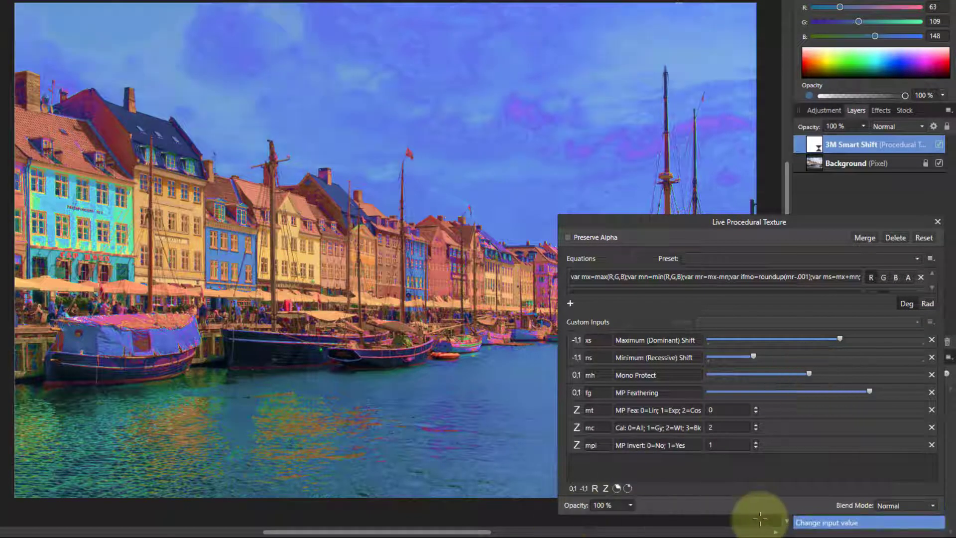
{"action": "left_click_drag", "start_coordinate": [631, 505], "coordinate": [592, 518]}
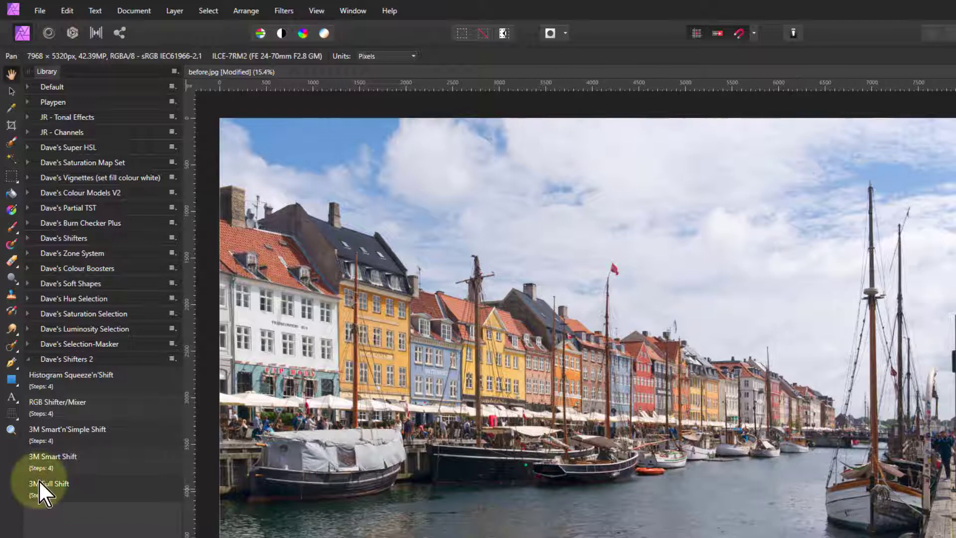
Apply the 3M Full Shift macro and open its Live Procedural Texture settings
{"action": "left_click", "coordinate": [45, 485]}
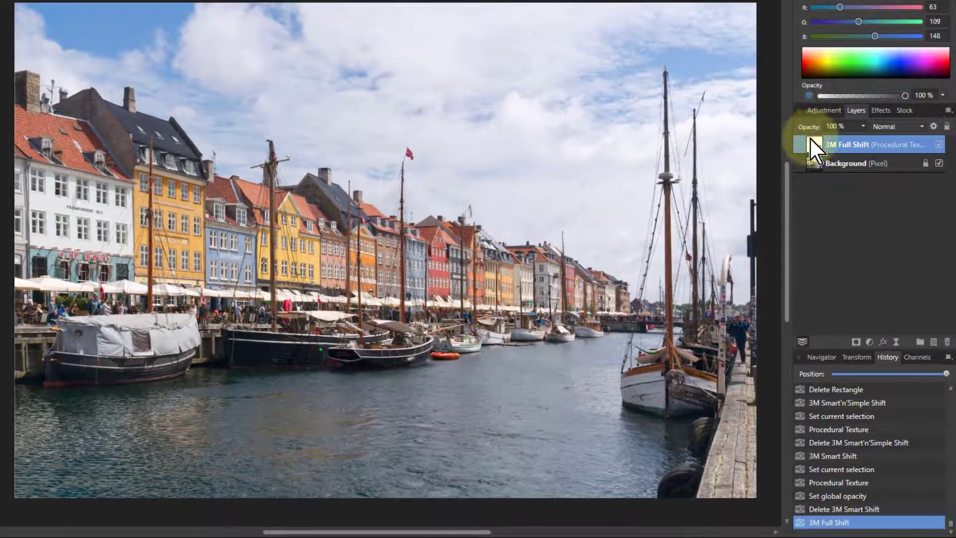
{"action": "double_click", "coordinate": [812, 144]}
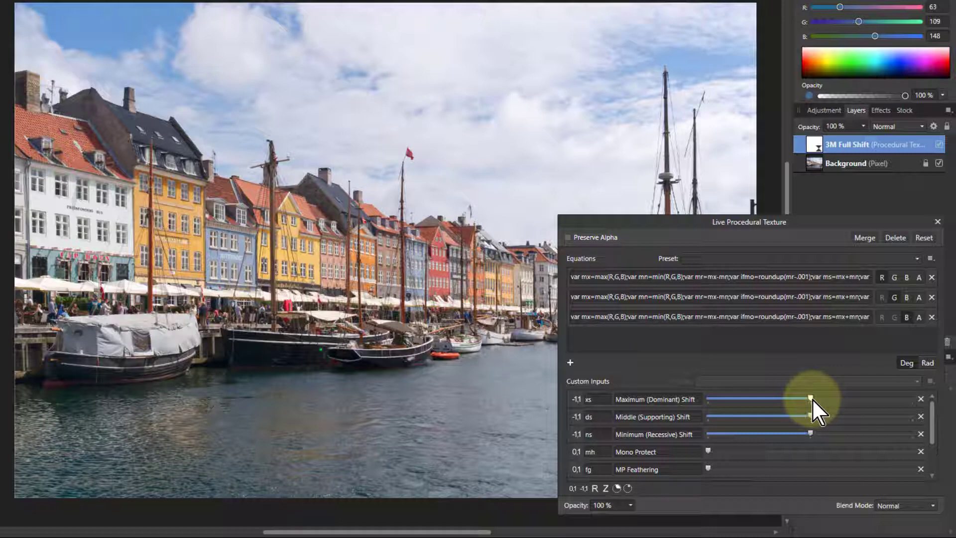
Raise the Maximum (dominant) Shift, lower the Middle (supporting) Shift, and raise the Minimum (recessive) Shift
{"action": "left_click_drag", "start_coordinate": [851, 400], "coordinate": [861, 400]}
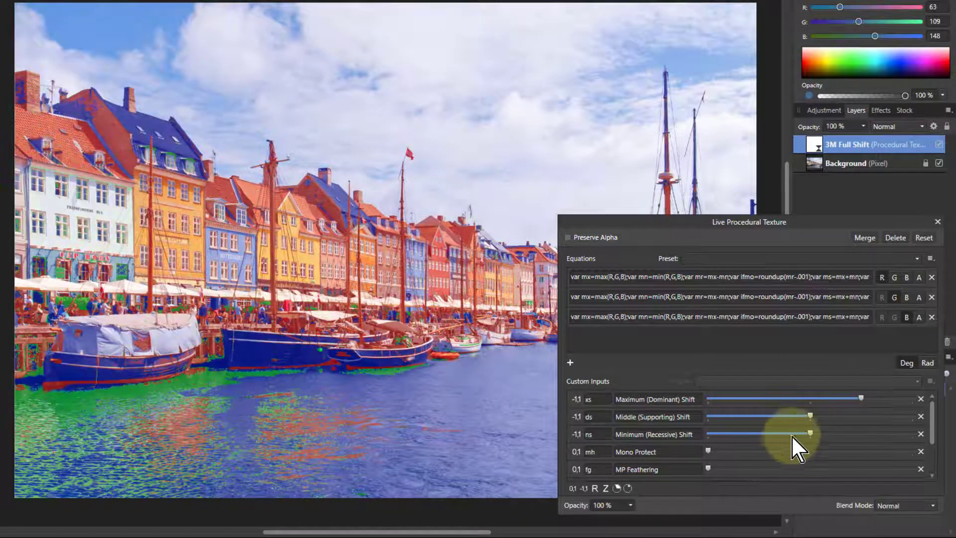
{"action": "left_click_drag", "start_coordinate": [811, 416], "coordinate": [769, 416]}
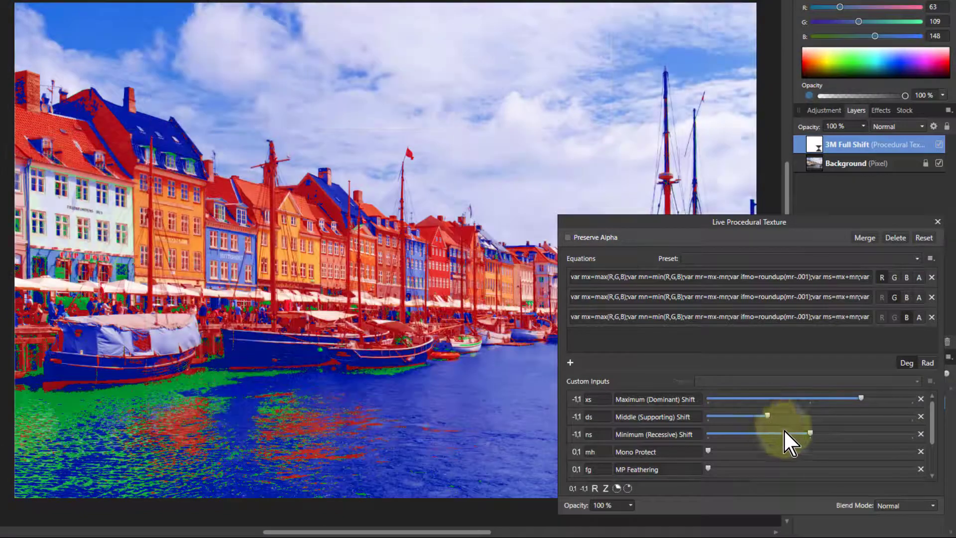
{"action": "left_click_drag", "start_coordinate": [809, 434], "coordinate": [831, 434]}
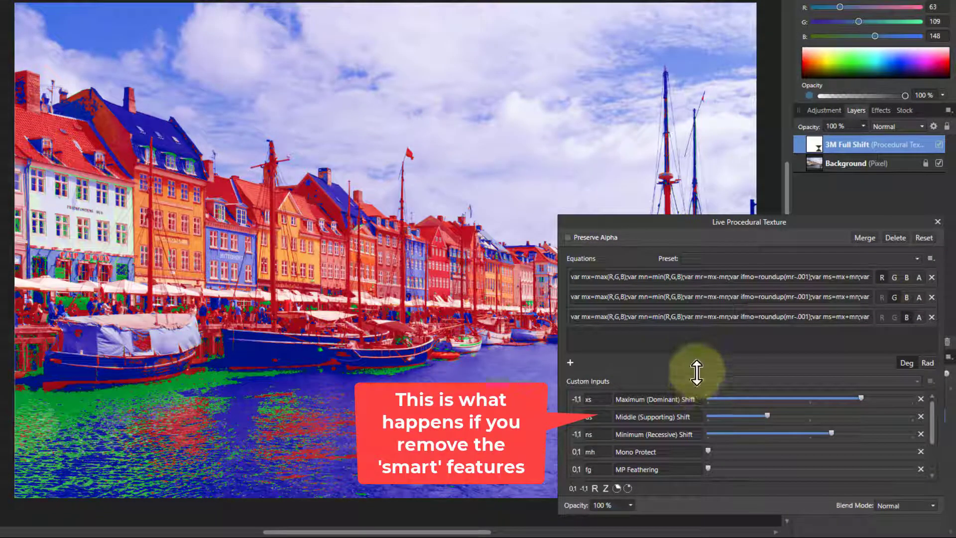
Collapse the Equations box, then raise Mono Protect, MP Feathering and the Middle Shift
{"action": "left_click_drag", "start_coordinate": [696, 373], "coordinate": [694, 288]}
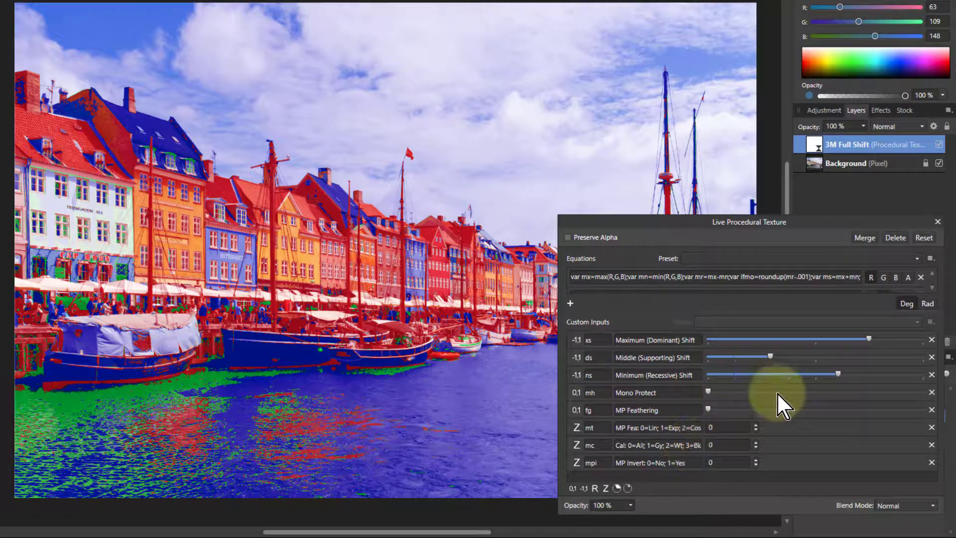
{"action": "left_click", "coordinate": [800, 392]}
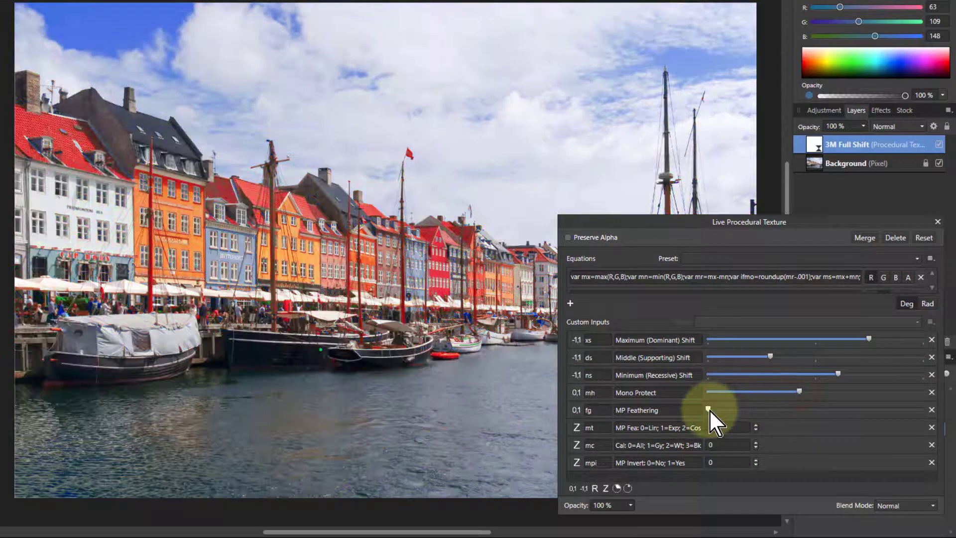
{"action": "left_click_drag", "start_coordinate": [709, 409], "coordinate": [751, 409]}
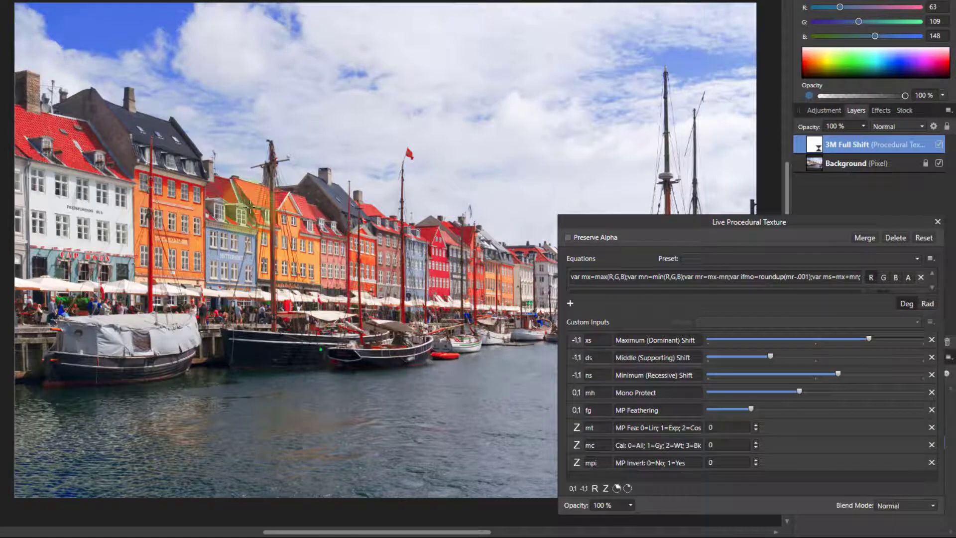
{"action": "left_click_drag", "start_coordinate": [773, 358], "coordinate": [873, 360]}
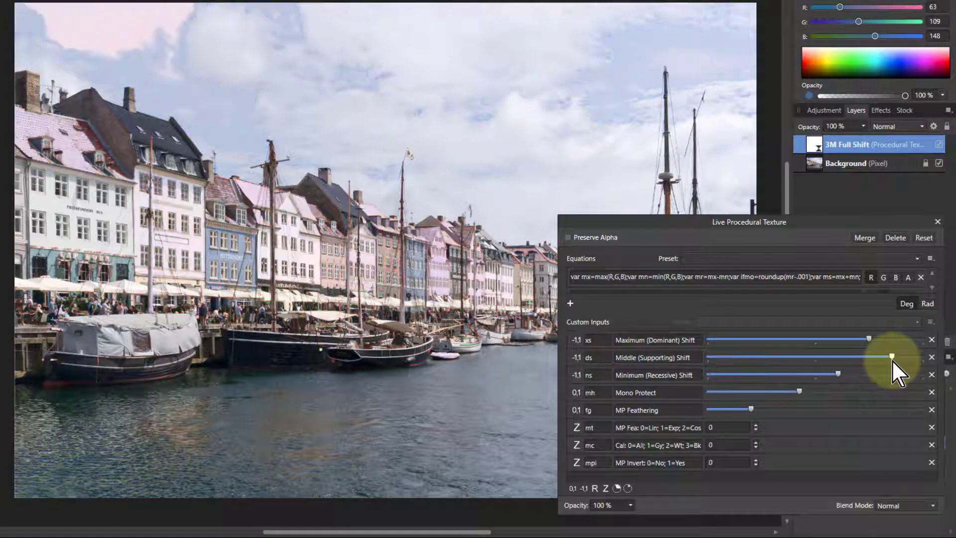